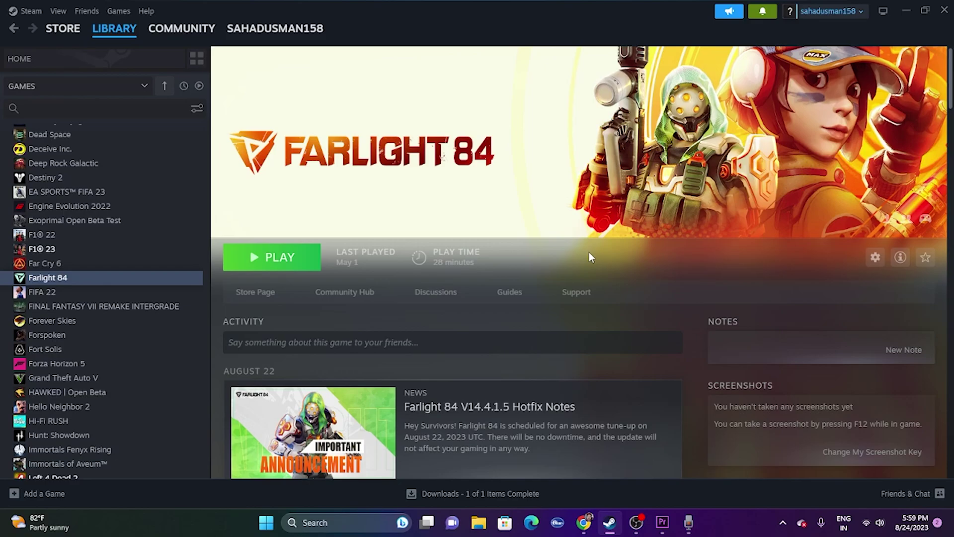
In System Configuration's Services tab, disable all services, hide Microsoft services, and apply.
{"action": "left_click", "coordinate": [914, 9]}
{"action": "left_click", "coordinate": [339, 523]}
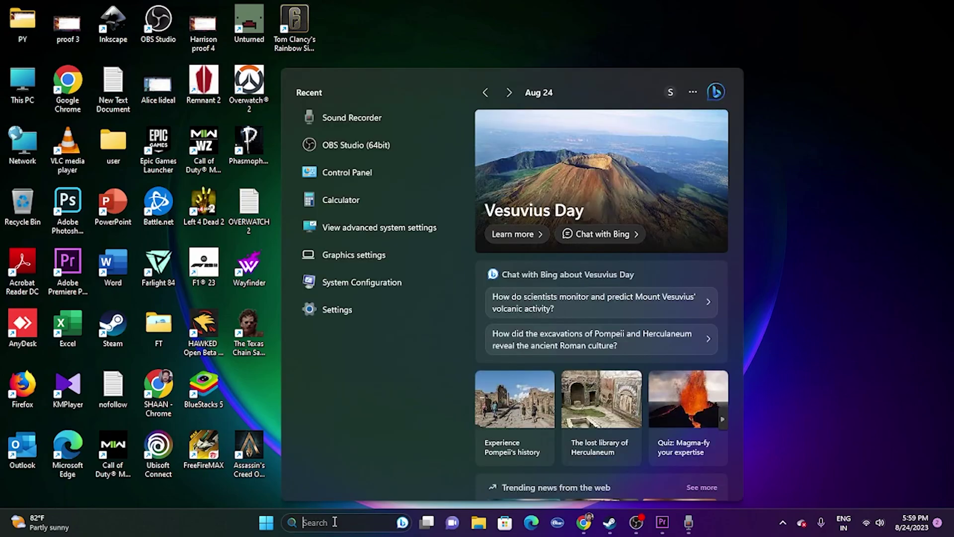
{"action": "left_click", "coordinate": [382, 281]}
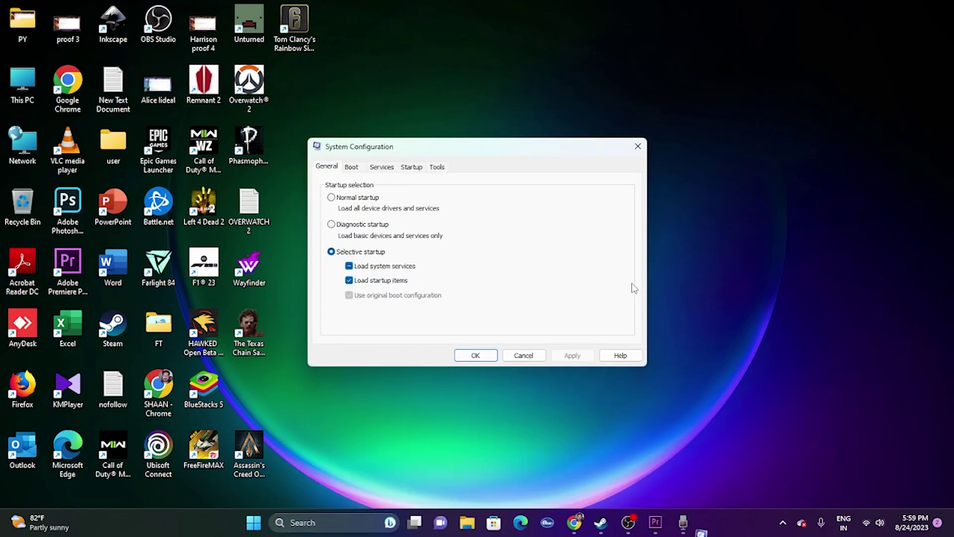
{"action": "left_click", "coordinate": [392, 168]}
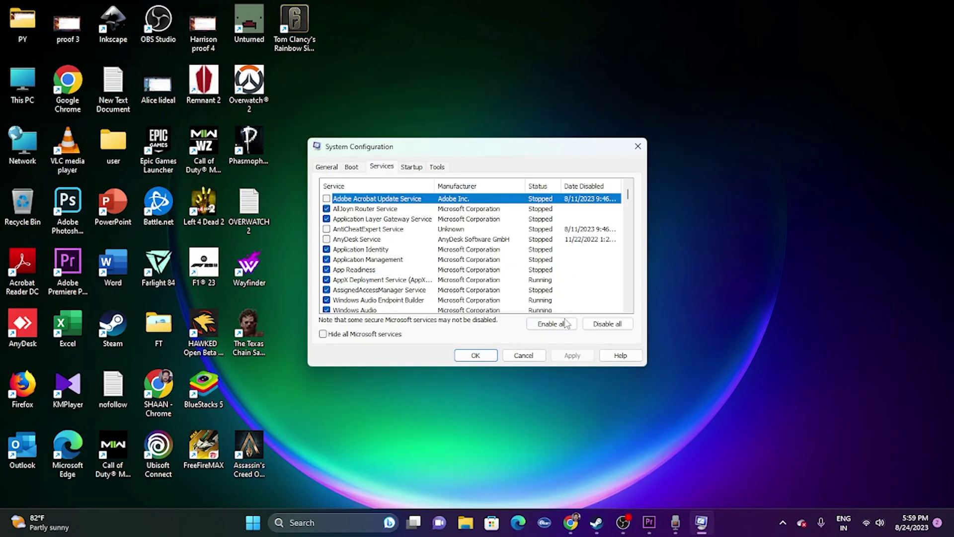
{"action": "left_click", "coordinate": [607, 324]}
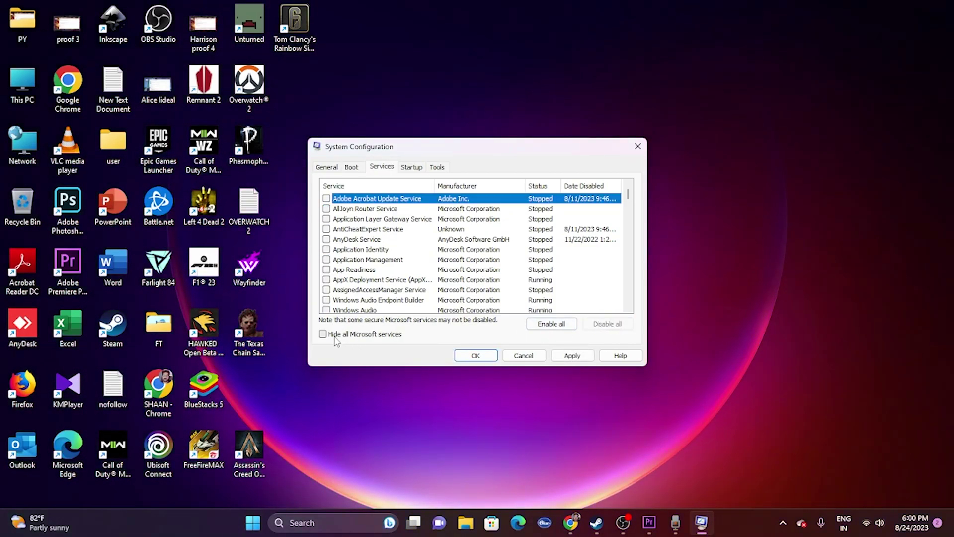
{"action": "left_click", "coordinate": [335, 337]}
{"action": "left_click", "coordinate": [570, 355]}
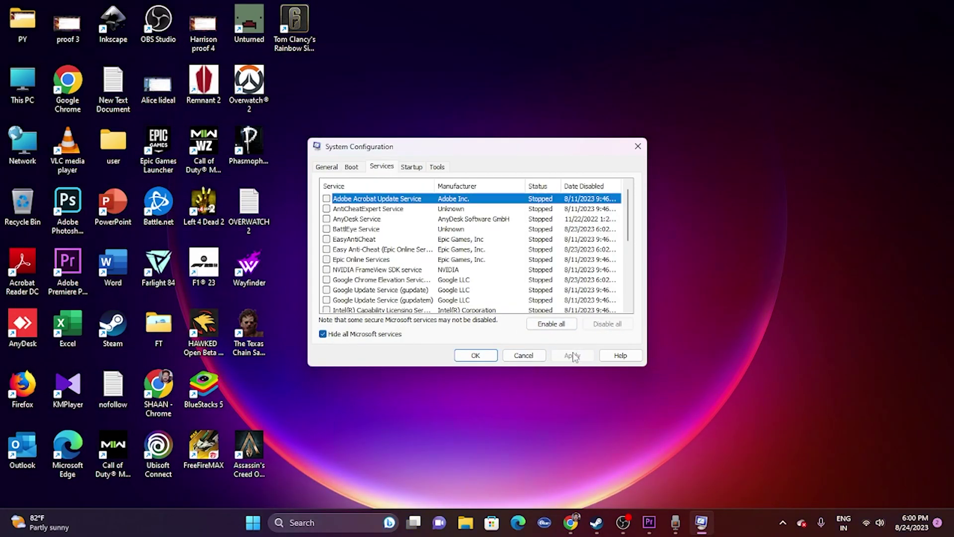
{"action": "left_click", "coordinate": [477, 356]}
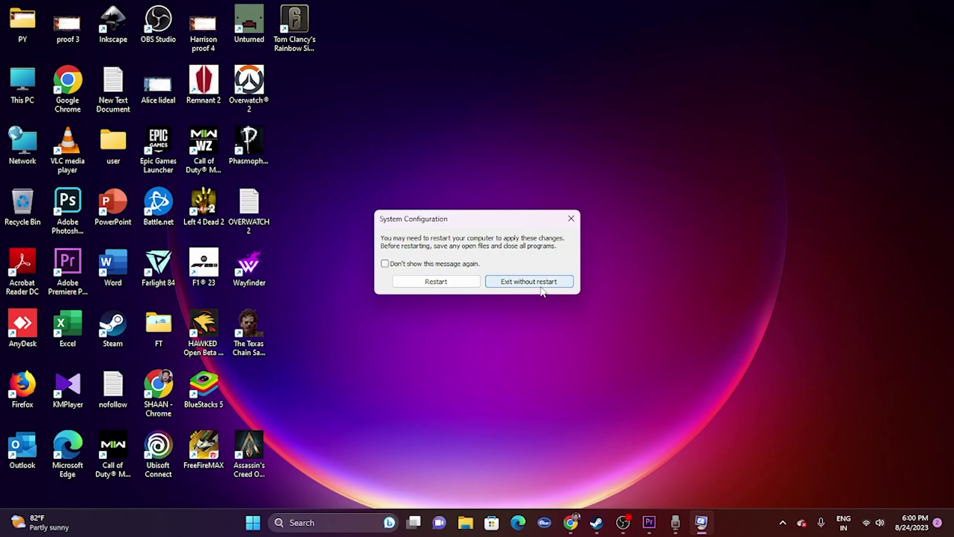
Decline the restart prompt without restarting and return to the Steam library.
{"action": "left_click", "coordinate": [622, 522]}
{"action": "left_click", "coordinate": [623, 522]}
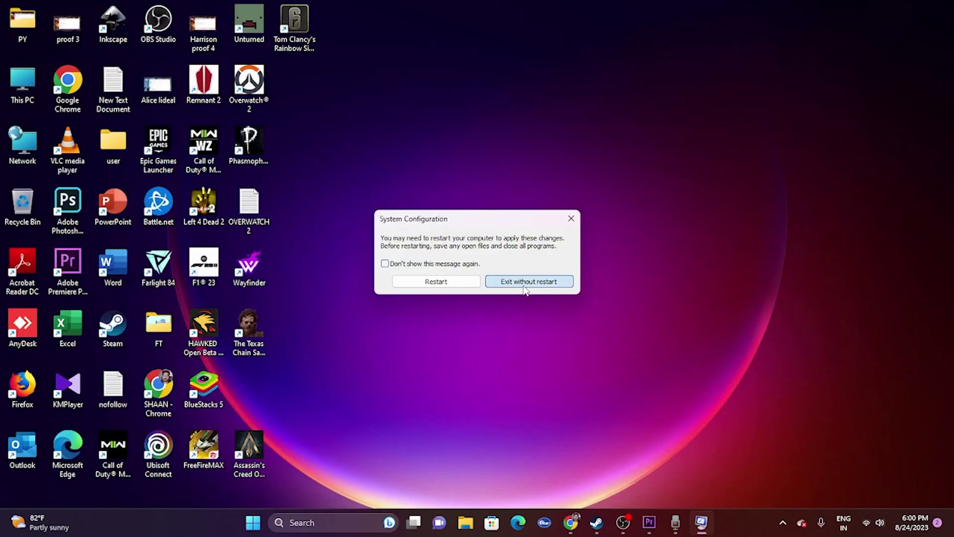
{"action": "left_click", "coordinate": [523, 281]}
{"action": "left_click", "coordinate": [610, 522]}
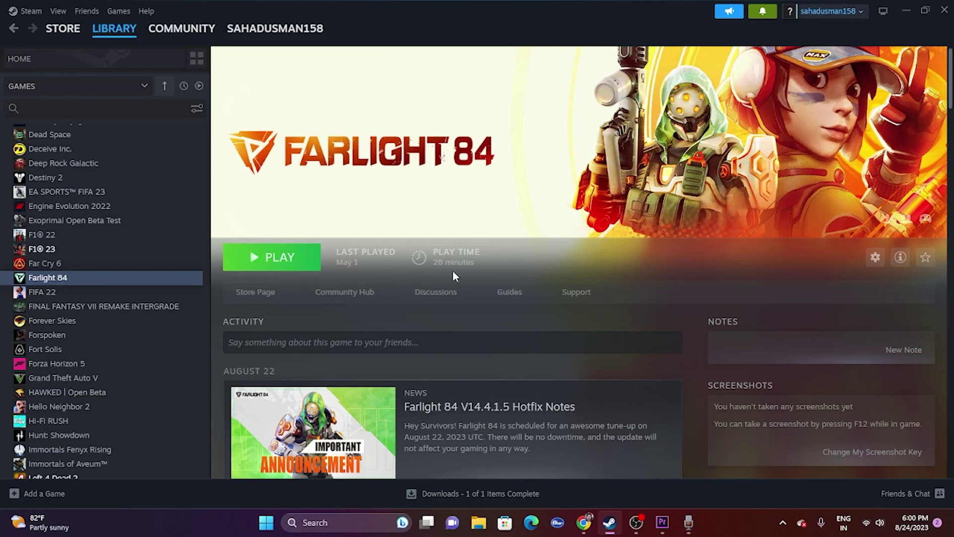
In Farlight 84's Steam Properties, turn off the Steam Overlay and add the -dx12 launch option.
{"action": "right_click", "coordinate": [85, 278]}
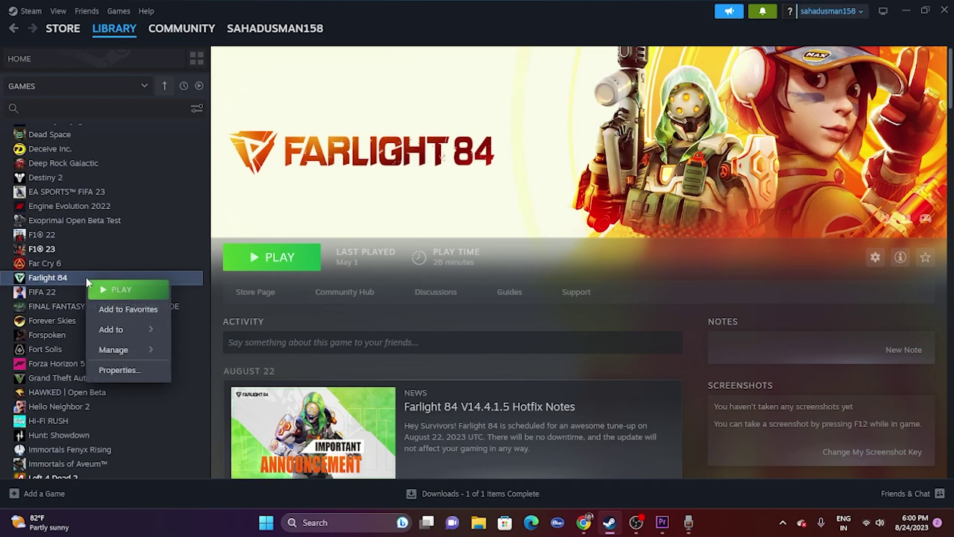
{"action": "left_click", "coordinate": [120, 370]}
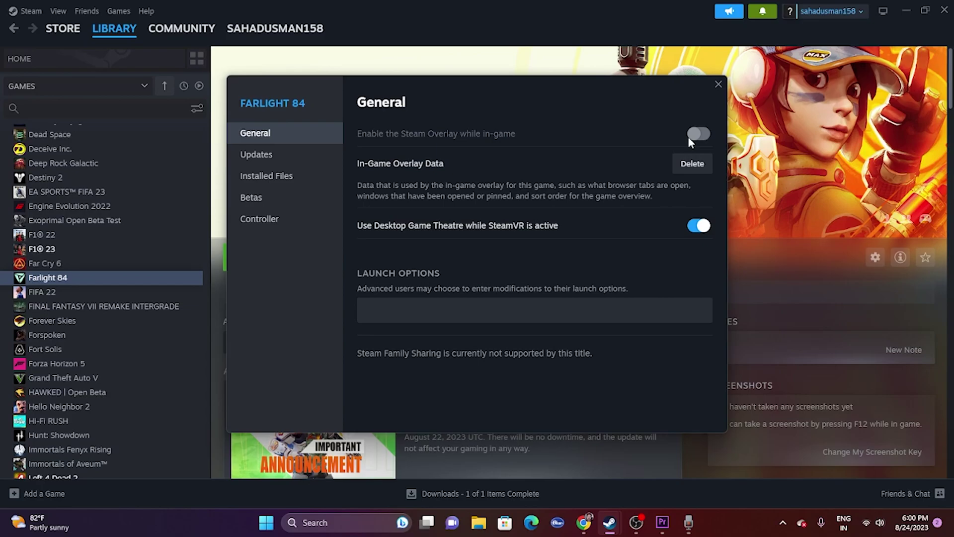
{"action": "left_click_drag", "start_coordinate": [488, 80], "coordinate": [617, 97]}
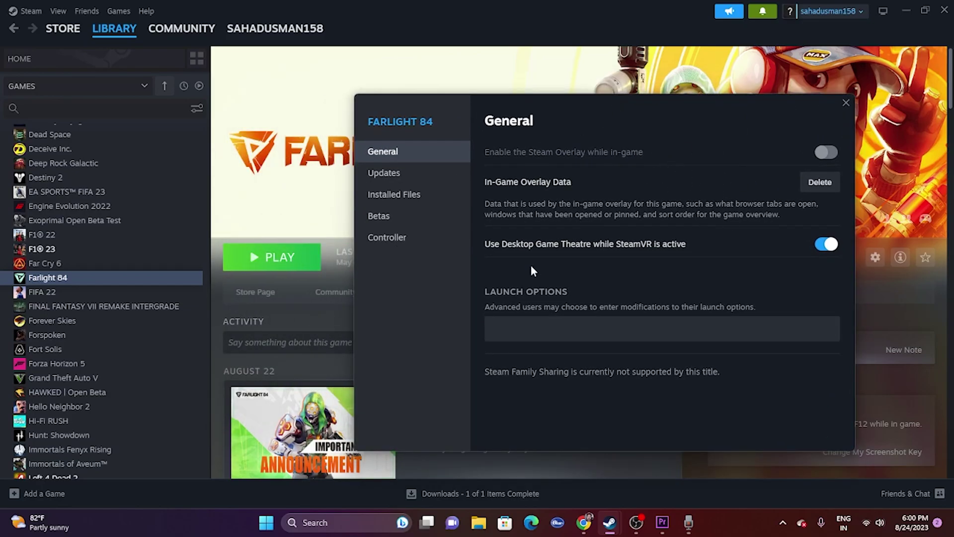
{"action": "left_click", "coordinate": [520, 326]}
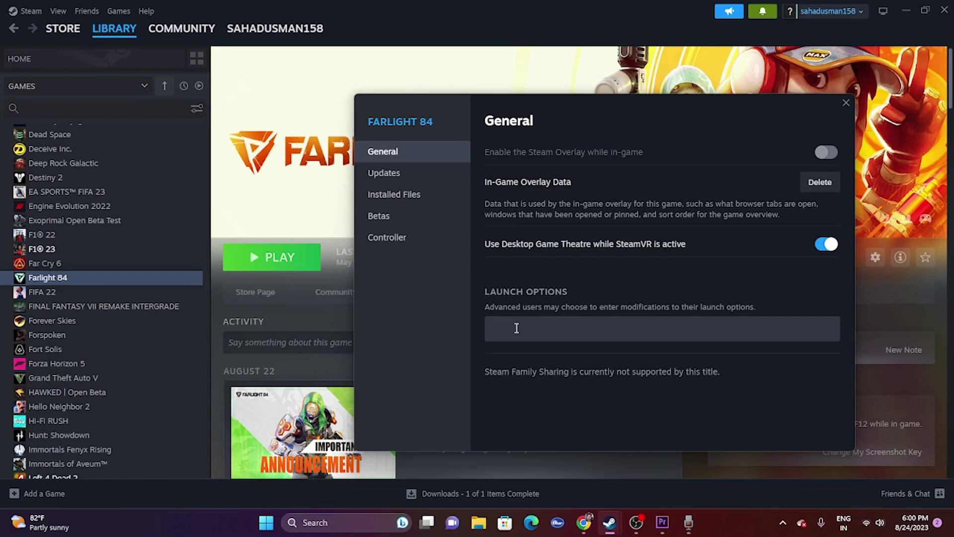
{"action": "left_click", "coordinate": [515, 328]}
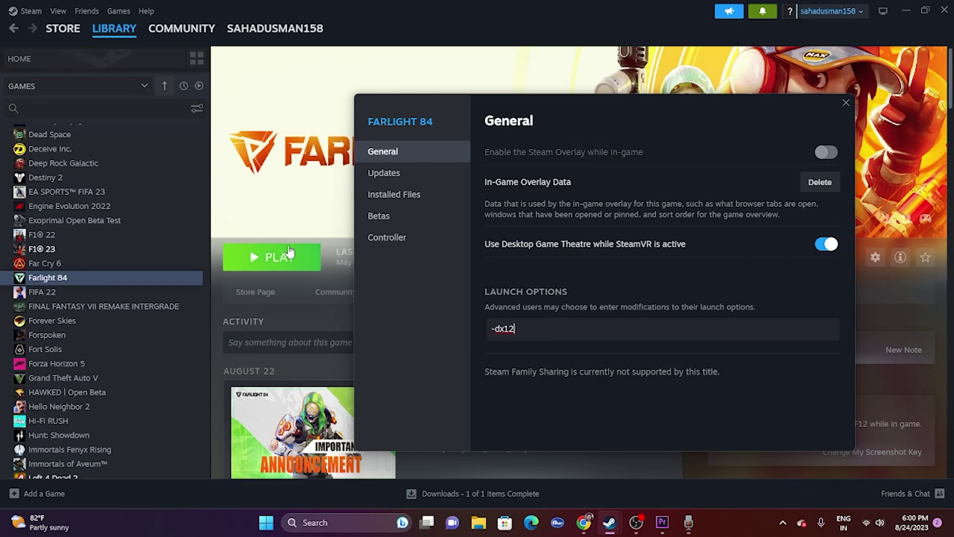
{"action": "left_click", "coordinate": [845, 104]}
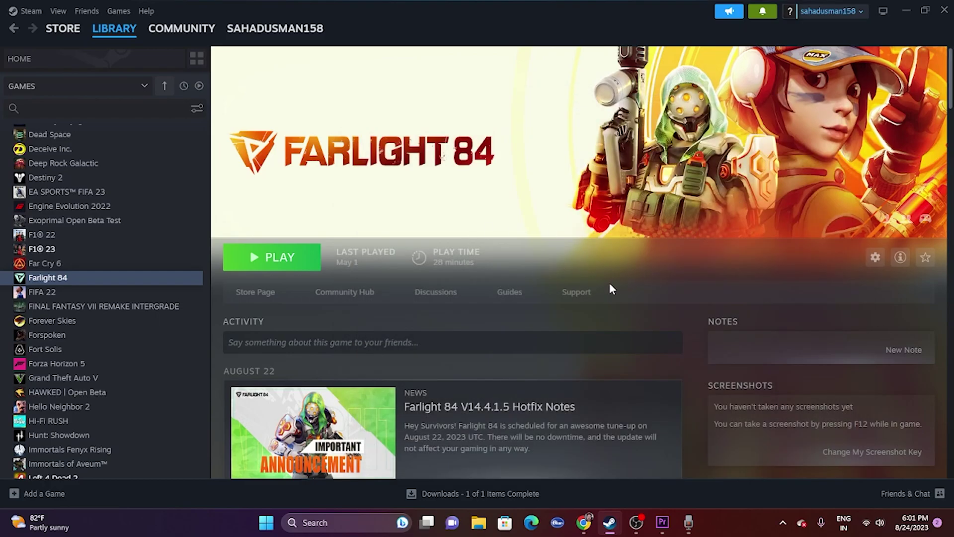
{"action": "left_click", "coordinate": [584, 522]}
{"action": "left_click", "coordinate": [584, 522]}
{"action": "left_click", "coordinate": [908, 7]}
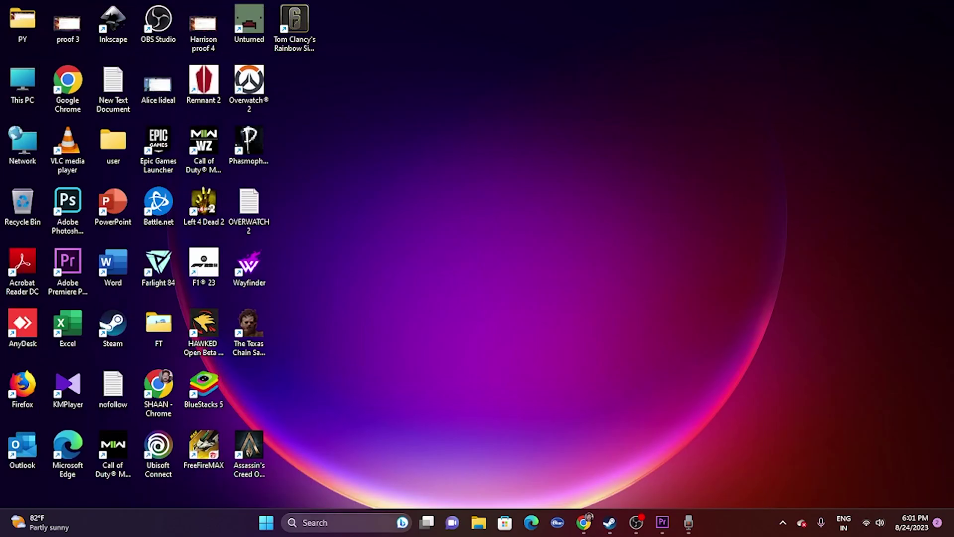
{"action": "right_click", "coordinate": [267, 513]}
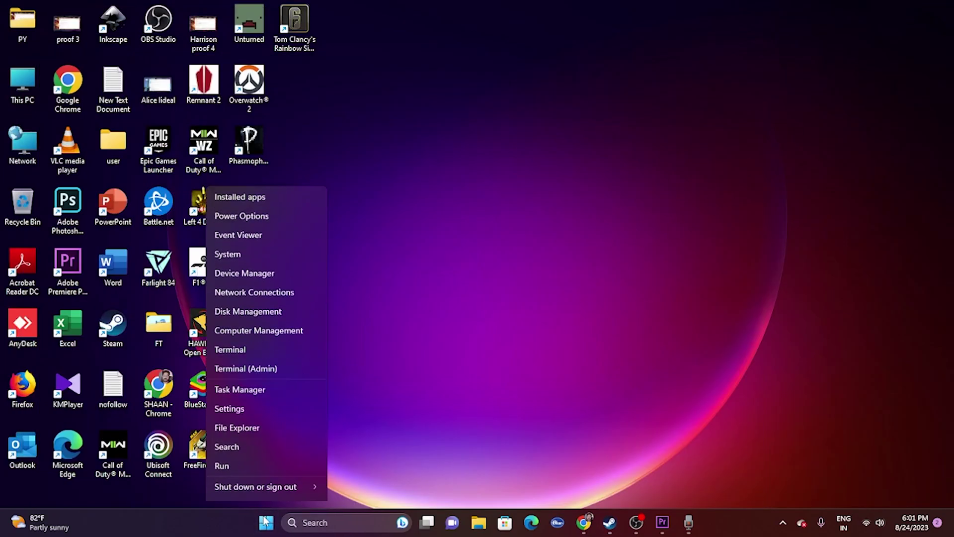
{"action": "left_click", "coordinate": [251, 370]}
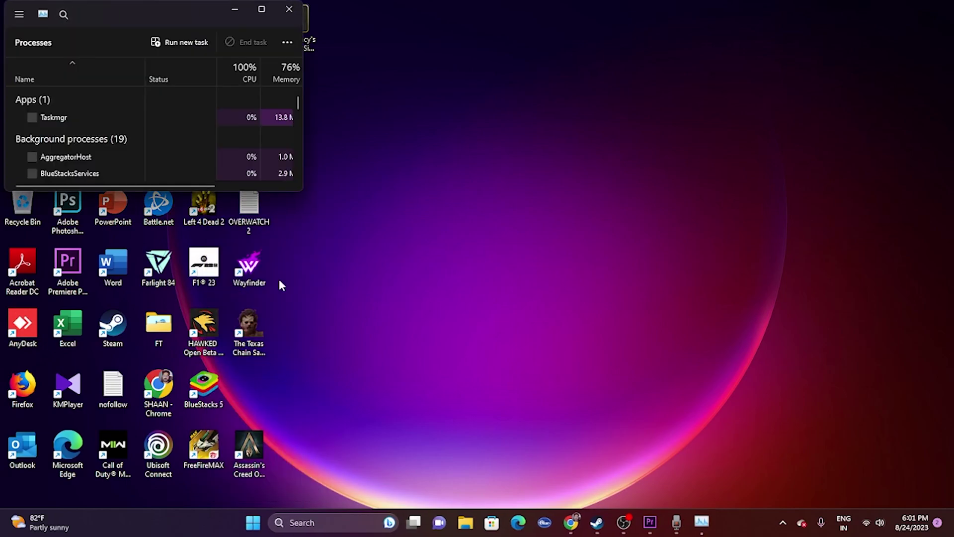
{"action": "left_click", "coordinate": [260, 8]}
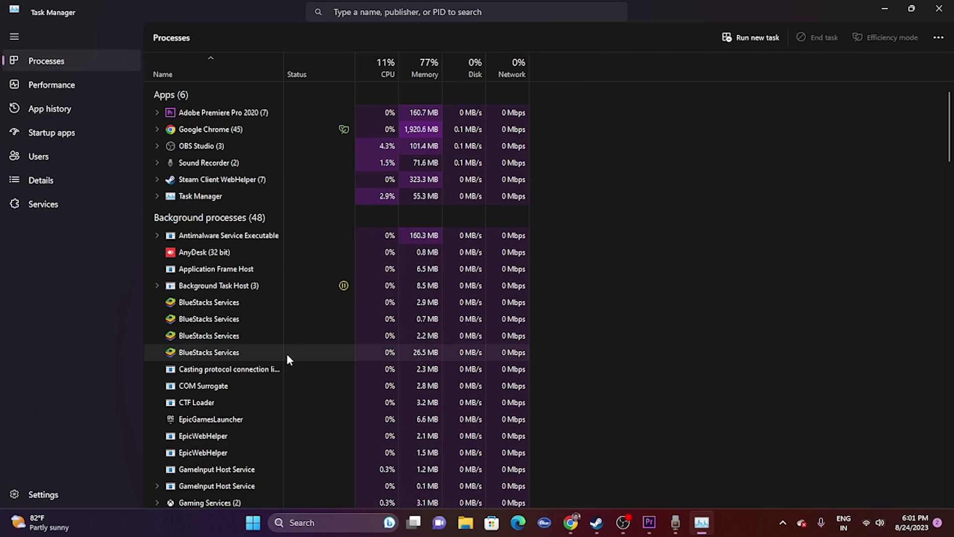
{"action": "scroll", "coordinate": [278, 259], "scroll_direction": "down", "scroll_amount": 3}
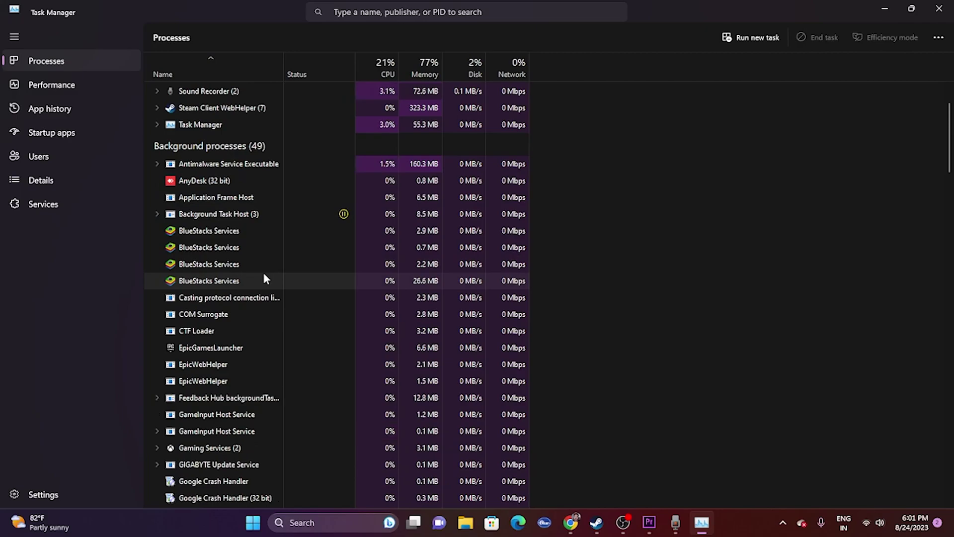
{"action": "scroll", "coordinate": [278, 306], "scroll_direction": "up", "scroll_amount": 1}
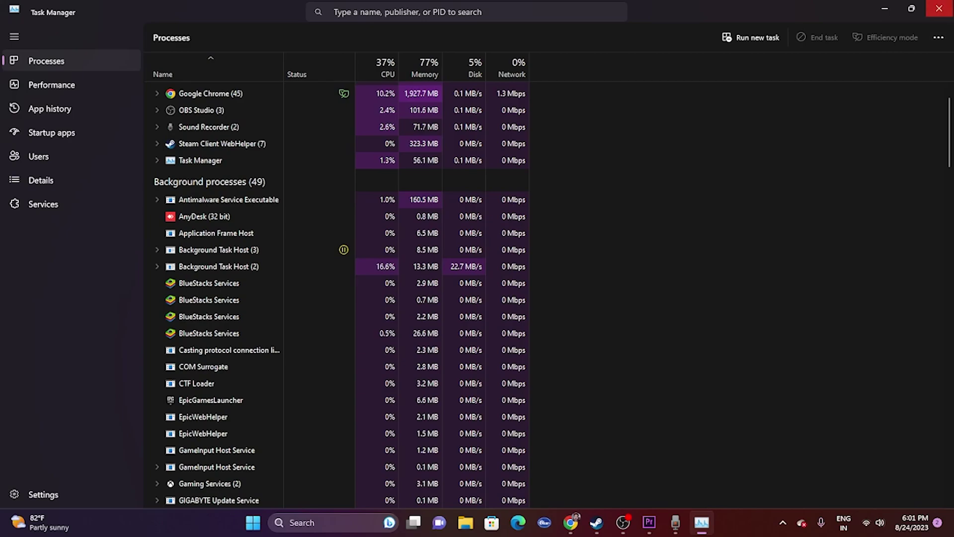
{"action": "left_click", "coordinate": [938, 8]}
{"action": "left_click", "coordinate": [610, 522]}
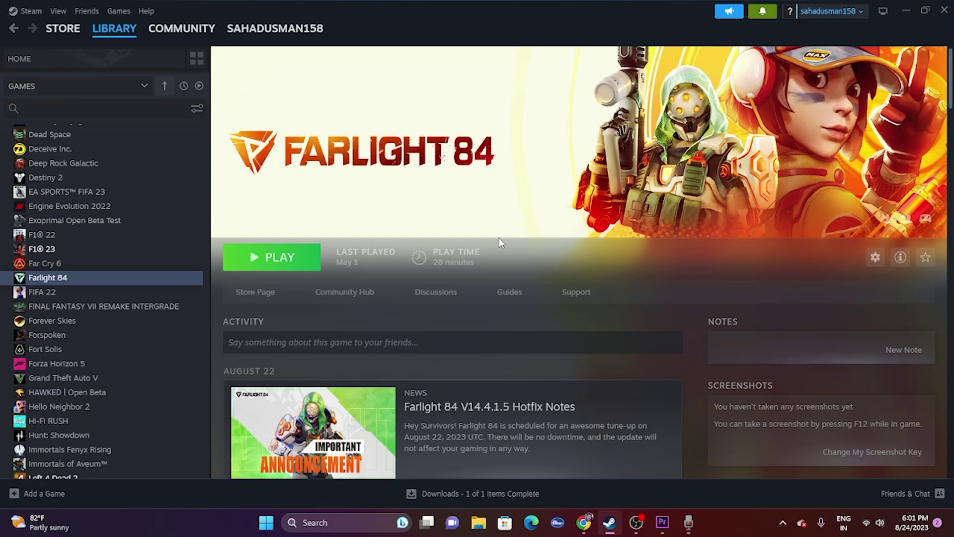
Open the Graphics settings page in Windows Settings.
{"action": "left_click", "coordinate": [899, 10]}
{"action": "left_click", "coordinate": [341, 518]}
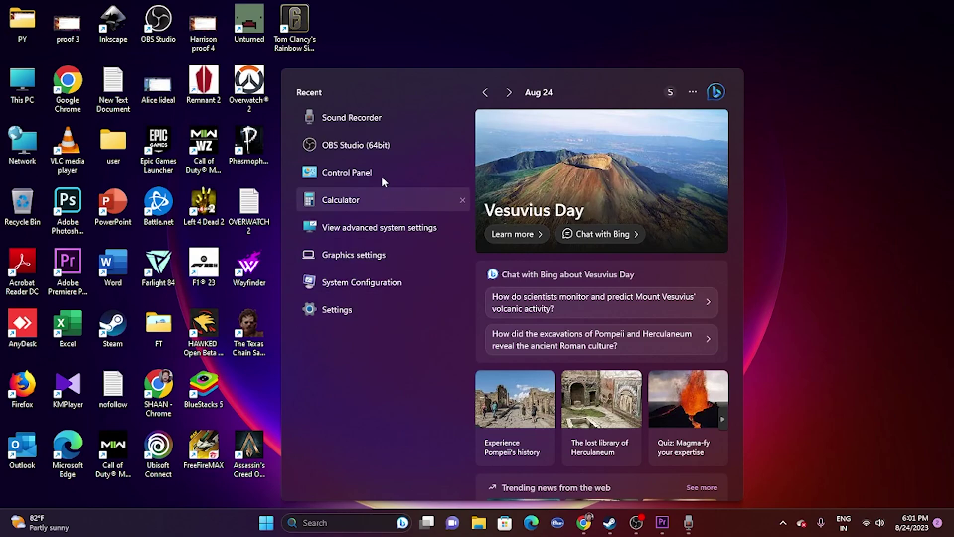
{"action": "left_click", "coordinate": [372, 259]}
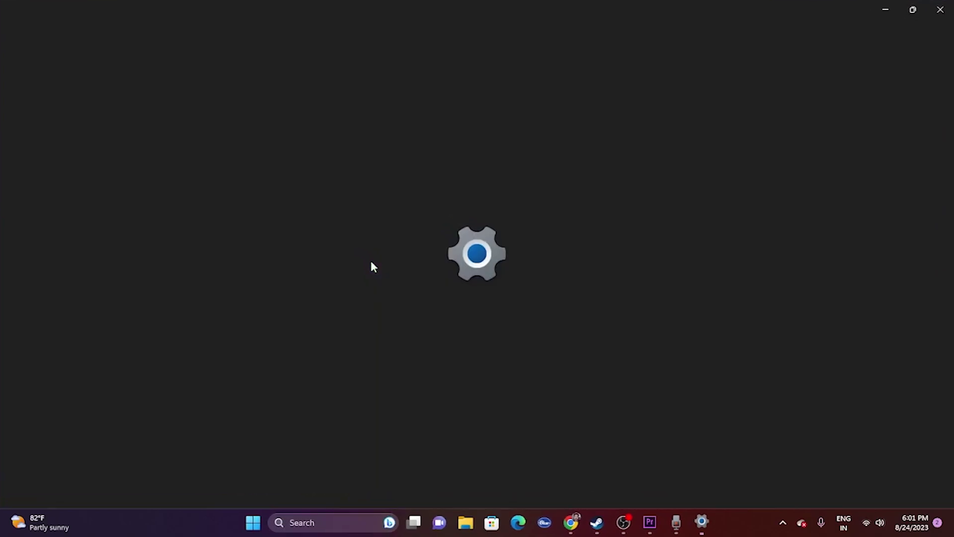
{"action": "scroll", "coordinate": [527, 268], "scroll_direction": "down", "scroll_amount": 3}
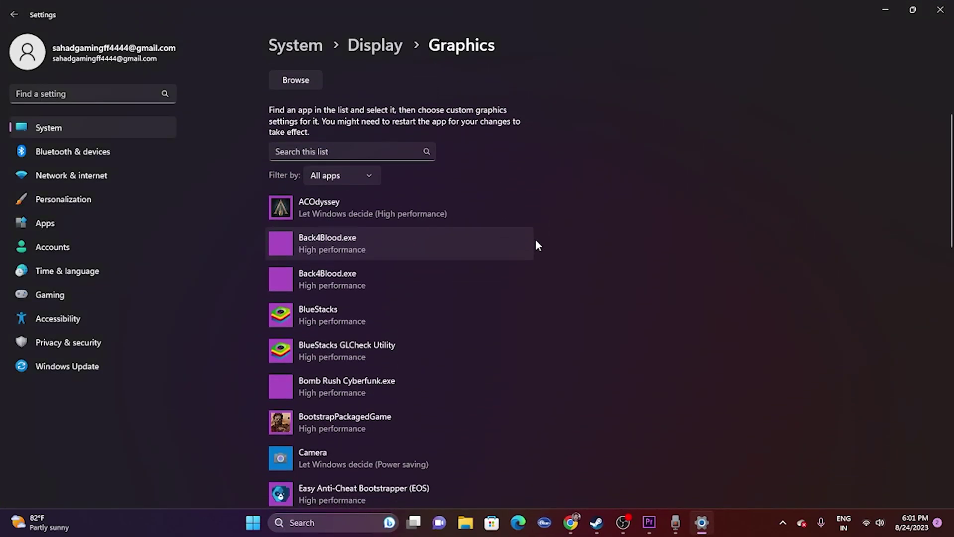
{"action": "scroll", "coordinate": [535, 240], "scroll_direction": "down", "scroll_amount": 4}
{"action": "scroll", "coordinate": [536, 240], "scroll_direction": "up", "scroll_amount": 7}
Browse to C:\Program Files (x86)\Steam\steamapps\common\Farlight 84 to add an app.
{"action": "left_click", "coordinate": [316, 219]}
{"action": "left_click", "coordinate": [58, 214]}
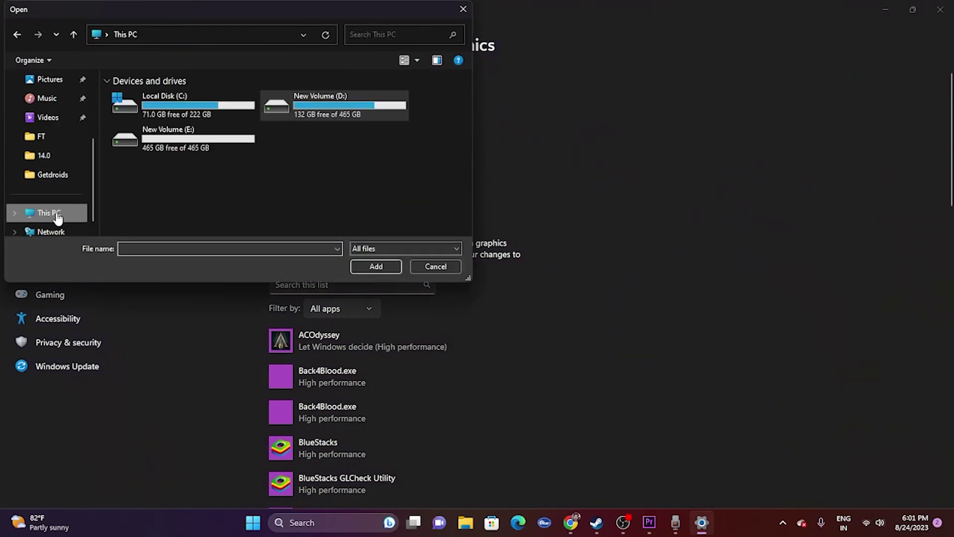
{"action": "double_click", "coordinate": [181, 113]}
{"action": "scroll", "coordinate": [175, 166], "scroll_direction": "down", "scroll_amount": 2}
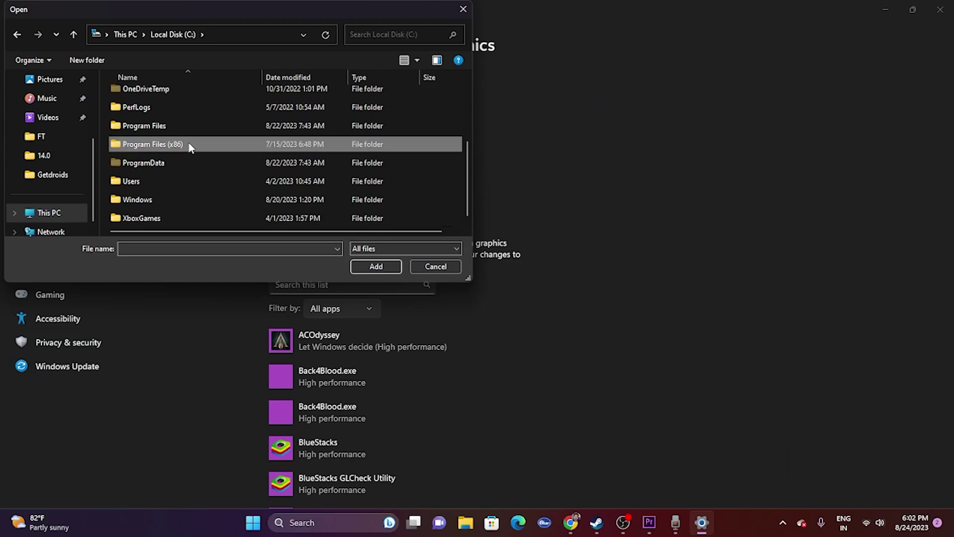
{"action": "double_click", "coordinate": [189, 146]}
{"action": "scroll", "coordinate": [175, 146], "scroll_direction": "down", "scroll_amount": 4}
{"action": "double_click", "coordinate": [147, 218]}
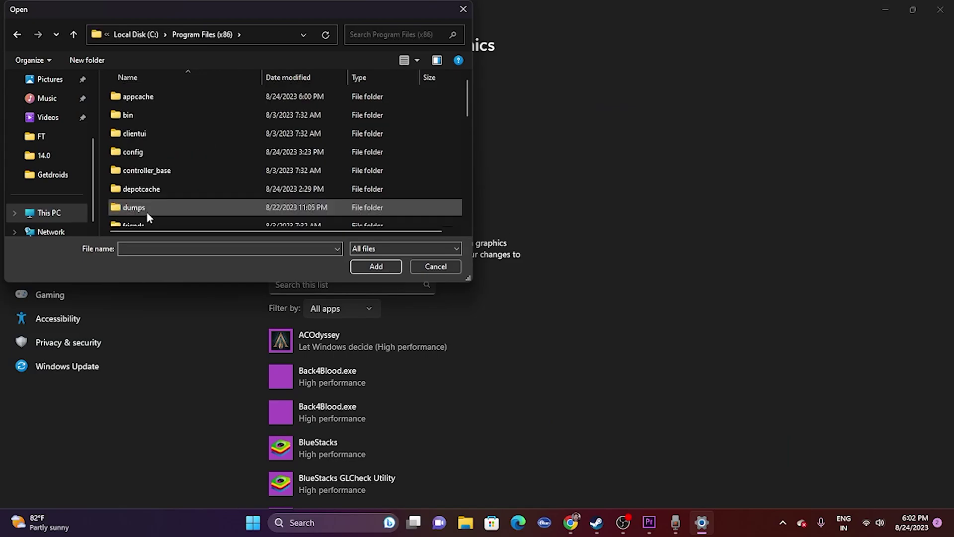
{"action": "scroll", "coordinate": [168, 159], "scroll_direction": "down", "scroll_amount": 3}
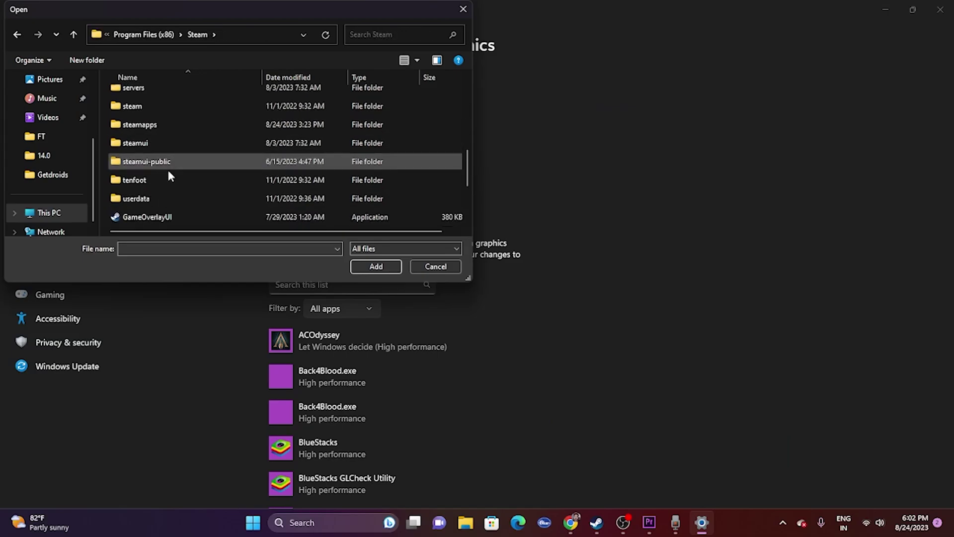
{"action": "double_click", "coordinate": [168, 130]}
{"action": "double_click", "coordinate": [161, 97]}
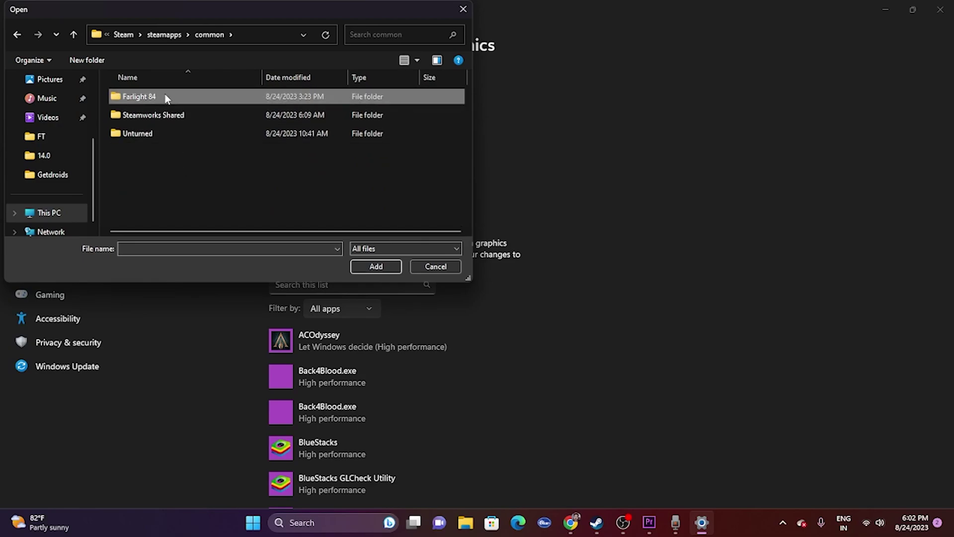
{"action": "double_click", "coordinate": [165, 97]}
Check EasyAntiCheat's Certificates and Licenses folders, then return to the Farlight 84 folder.
{"action": "double_click", "coordinate": [160, 99]}
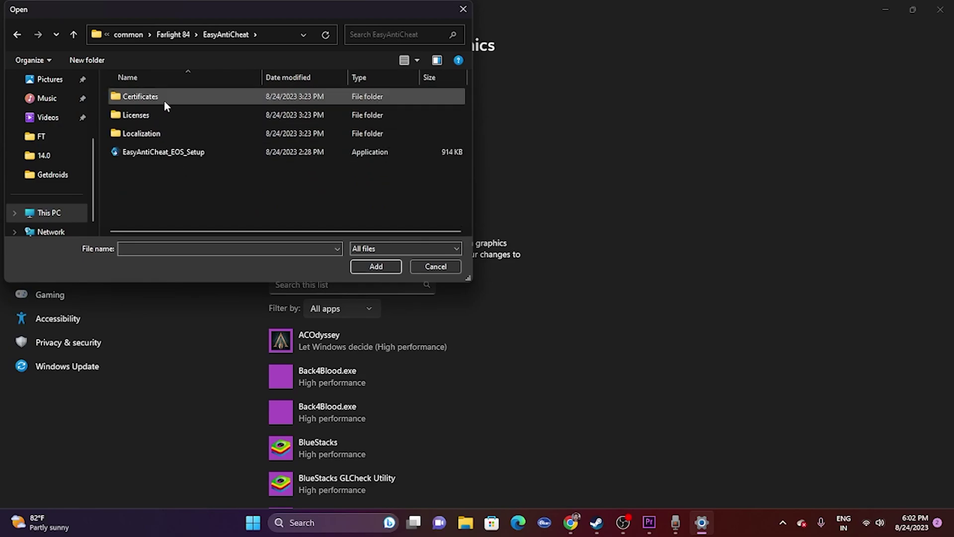
{"action": "double_click", "coordinate": [162, 100]}
{"action": "left_click", "coordinate": [17, 34]}
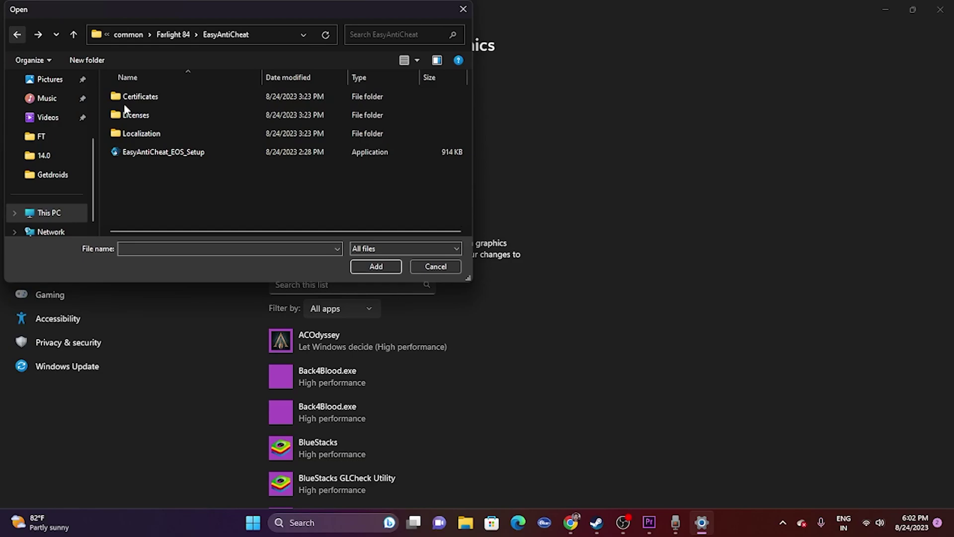
{"action": "double_click", "coordinate": [130, 115]}
{"action": "left_click", "coordinate": [17, 34]}
{"action": "left_click", "coordinate": [17, 34]}
Add CrashReportClient.exe from WindowsClient\Engine\Binaries\Win64 to the graphics app list.
{"action": "double_click", "coordinate": [147, 113]}
{"action": "double_click", "coordinate": [149, 96]}
{"action": "double_click", "coordinate": [147, 100]}
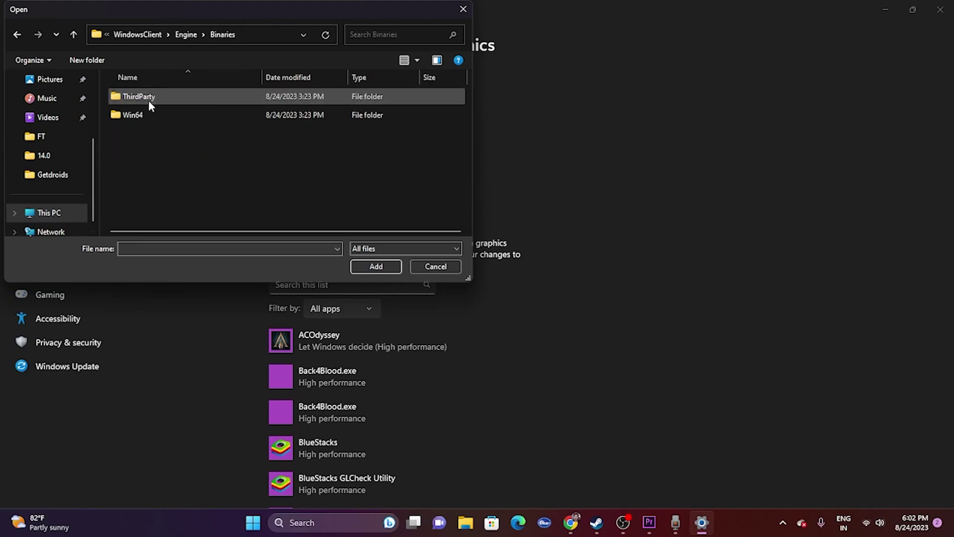
{"action": "double_click", "coordinate": [150, 115]}
{"action": "left_click", "coordinate": [161, 97]}
{"action": "left_click", "coordinate": [181, 116]}
{"action": "left_click", "coordinate": [177, 99]}
{"action": "left_click", "coordinate": [376, 266]}
Set CrashReportClient's graphics preference to High performance, save, and close Settings.
{"action": "scroll", "coordinate": [689, 235], "scroll_direction": "down", "scroll_amount": 3}
{"action": "scroll", "coordinate": [688, 235], "scroll_direction": "down", "scroll_amount": 3}
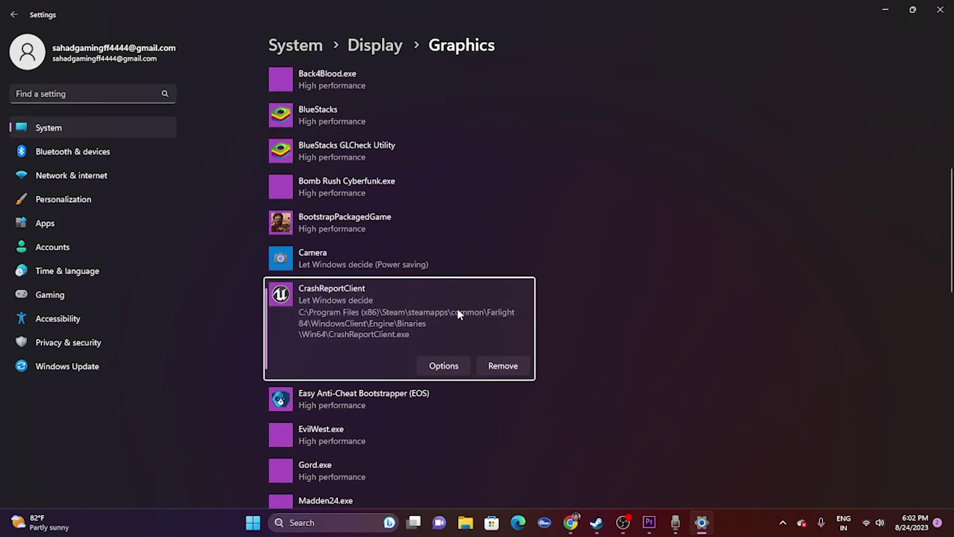
{"action": "left_click", "coordinate": [445, 366]}
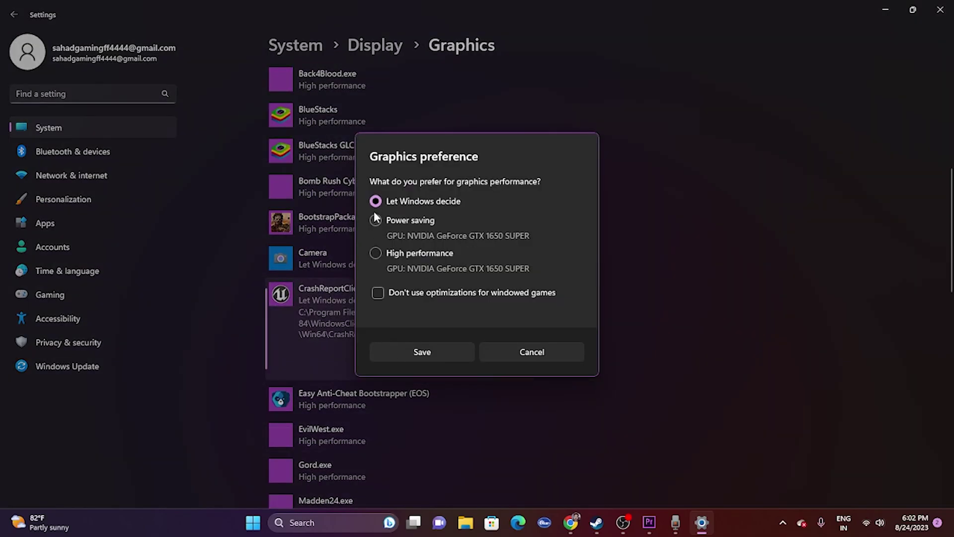
{"action": "left_click", "coordinate": [378, 254]}
{"action": "left_click", "coordinate": [427, 352]}
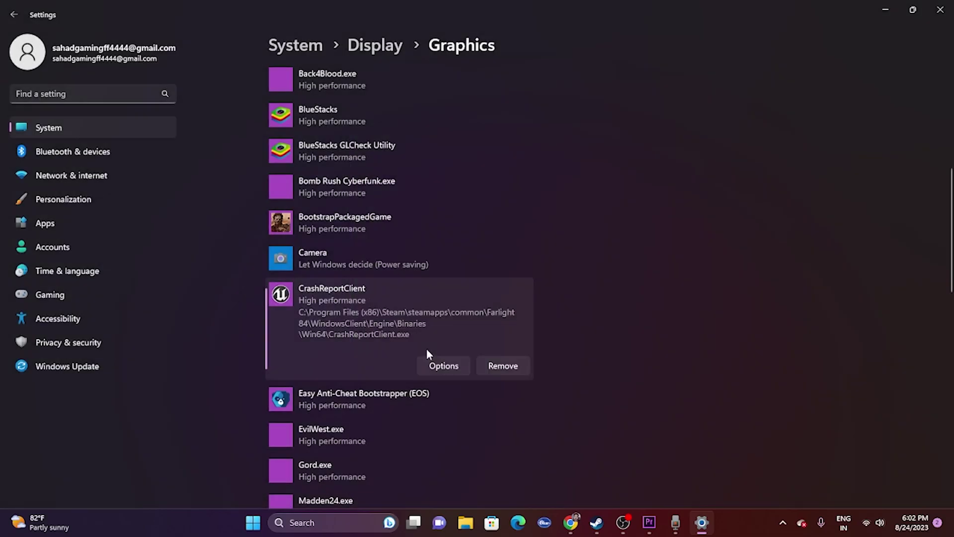
{"action": "left_click", "coordinate": [941, 10]}
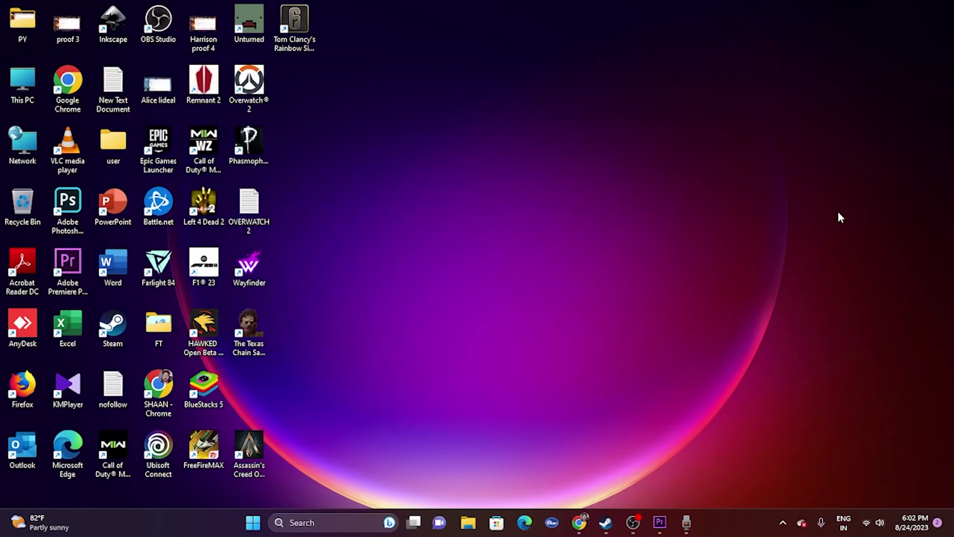
Open the Virtual Memory dialog from the advanced system properties' Performance Options.
{"action": "left_click", "coordinate": [607, 523]}
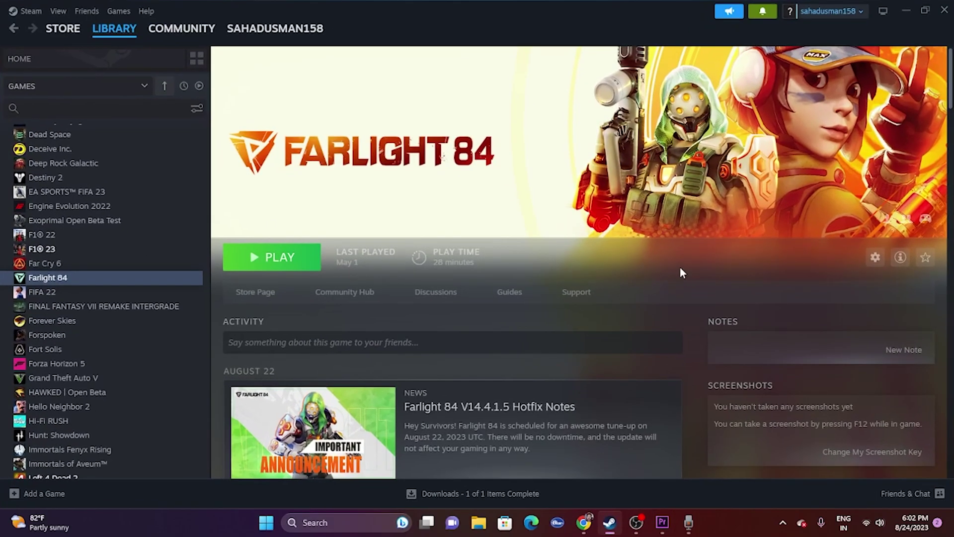
{"action": "left_click", "coordinate": [318, 522]}
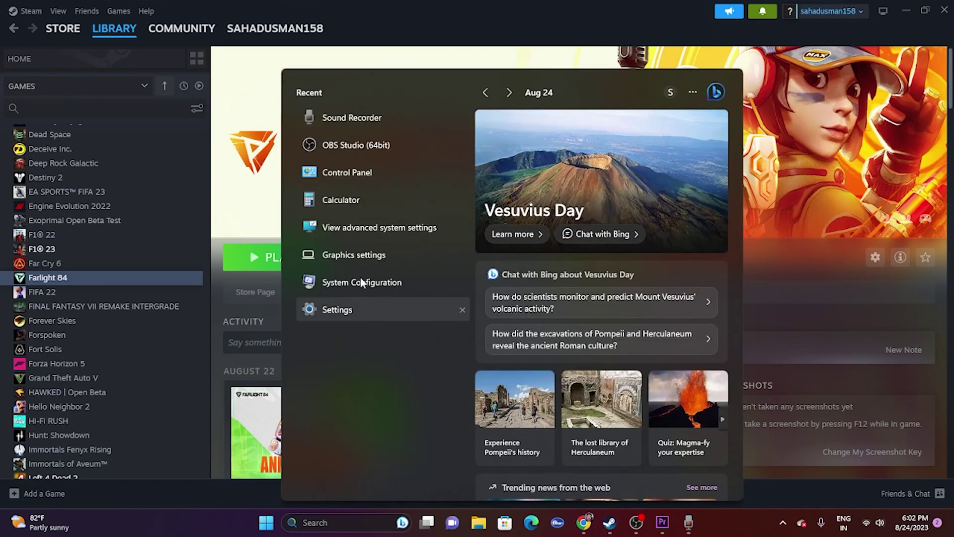
{"action": "left_click", "coordinate": [433, 227]}
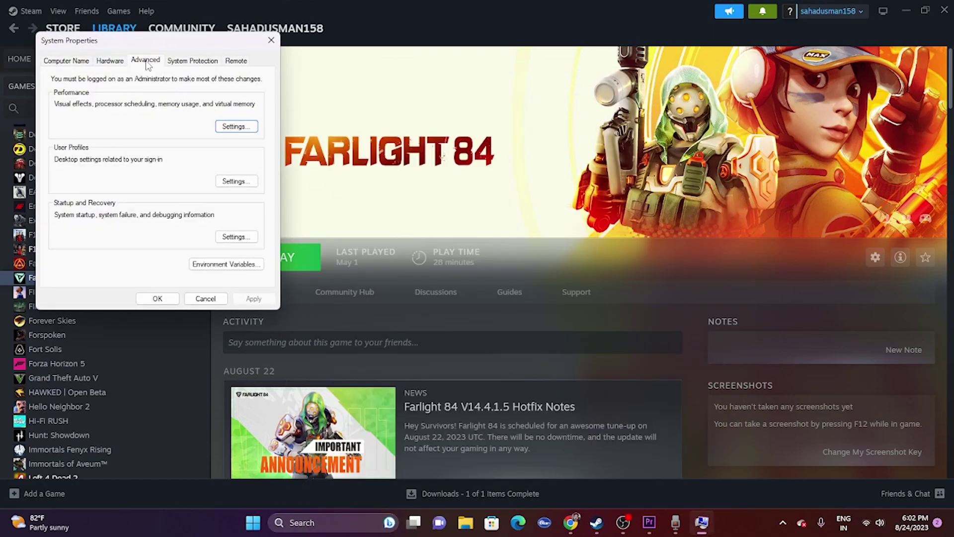
{"action": "left_click", "coordinate": [234, 128]}
{"action": "left_click", "coordinate": [124, 106]}
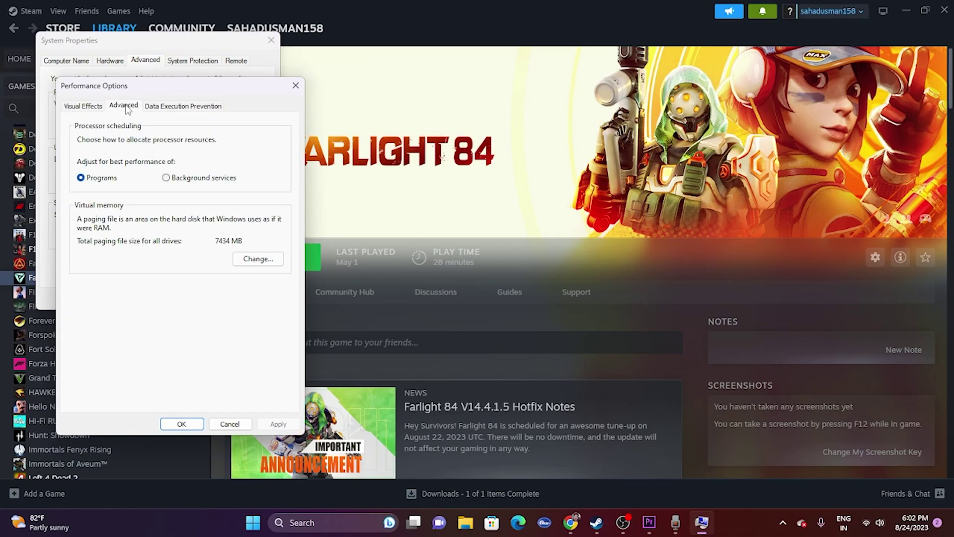
{"action": "left_click", "coordinate": [261, 259]}
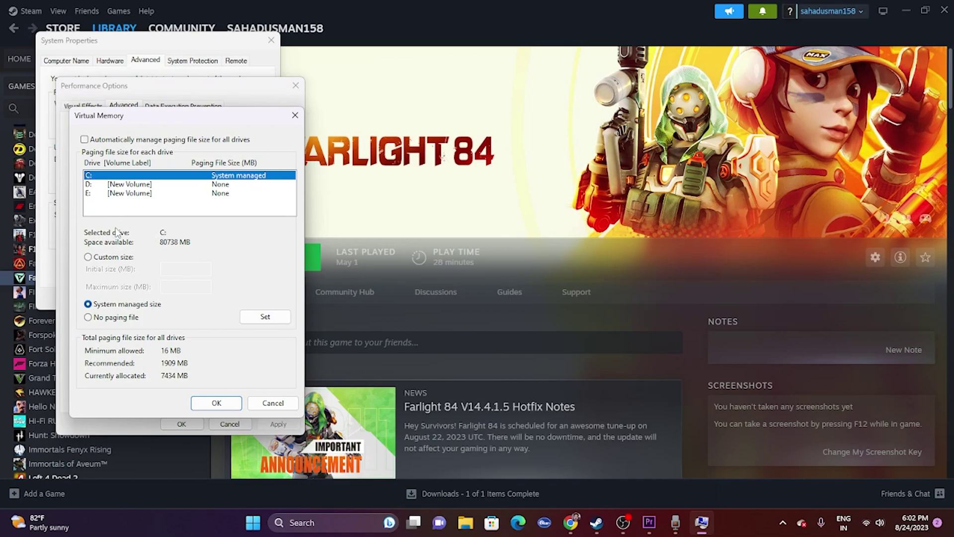
Switch drive C: to Custom size and start computing 32 GB in Calculator.
{"action": "left_click", "coordinate": [88, 257]}
{"action": "left_click", "coordinate": [176, 269]}
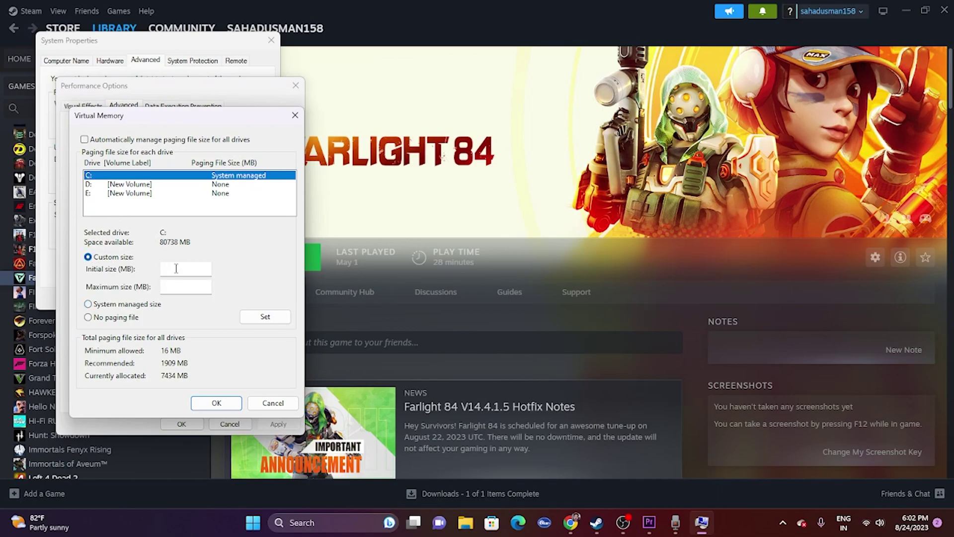
{"action": "left_click", "coordinate": [183, 285]}
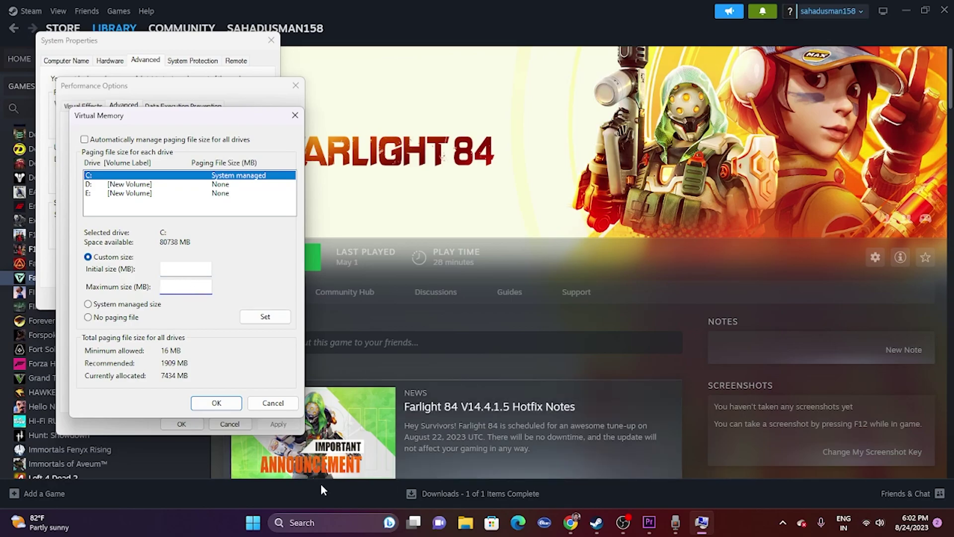
{"action": "left_click", "coordinate": [308, 522]}
{"action": "left_click", "coordinate": [333, 204]}
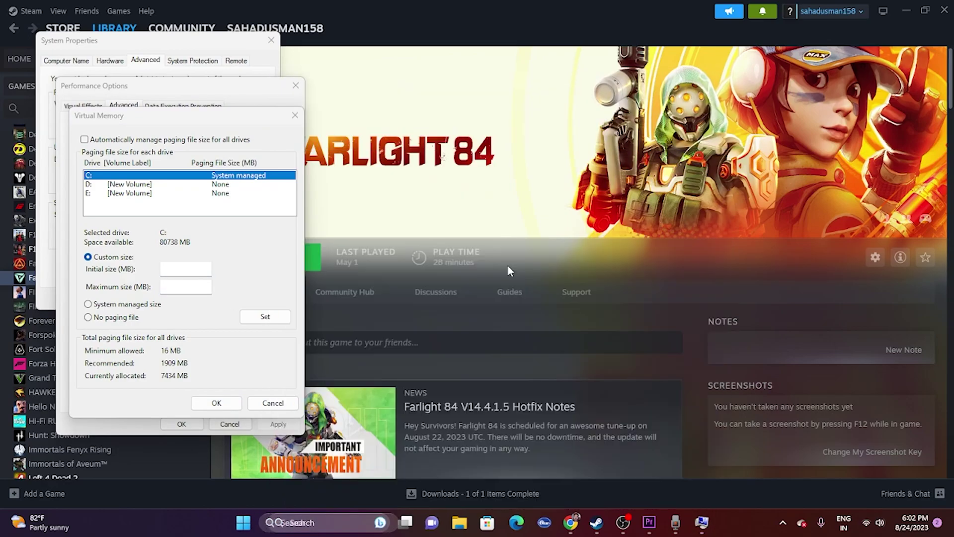
{"action": "left_click", "coordinate": [606, 336]}
Calculate 32 × 1024 × 1.5 to get 49,152 in Calculator.
{"action": "left_click", "coordinate": [579, 337]}
{"action": "left_click", "coordinate": [662, 275]}
{"action": "left_click", "coordinate": [522, 339]}
{"action": "left_click", "coordinate": [569, 370]}
{"action": "left_click", "coordinate": [569, 339]}
{"action": "left_click", "coordinate": [522, 307]}
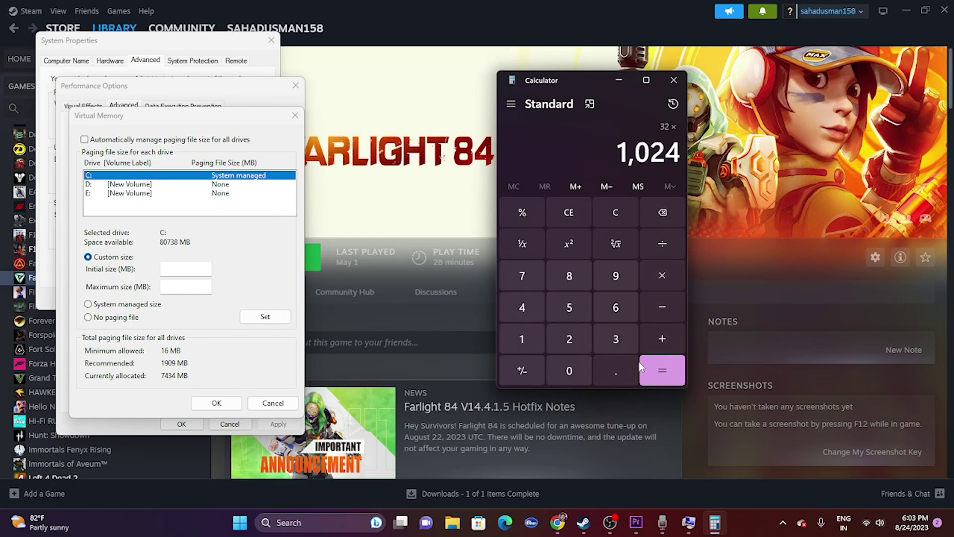
{"action": "left_click", "coordinate": [662, 370]}
{"action": "left_click", "coordinate": [662, 275]}
{"action": "left_click", "coordinate": [522, 339]}
{"action": "left_click", "coordinate": [616, 370]}
{"action": "left_click", "coordinate": [570, 308]}
{"action": "left_click", "coordinate": [662, 370]}
Paste 49,152 into drive C:'s Initial size field.
{"action": "right_click", "coordinate": [675, 146]}
{"action": "left_click", "coordinate": [706, 159]}
{"action": "right_click", "coordinate": [194, 265]}
{"action": "left_click", "coordinate": [222, 318]}
{"action": "key", "text": "Tab"}
Clear Calculator and calculate 32 × 1024 × 3 to get 98,304.
{"action": "left_click", "coordinate": [669, 212]}
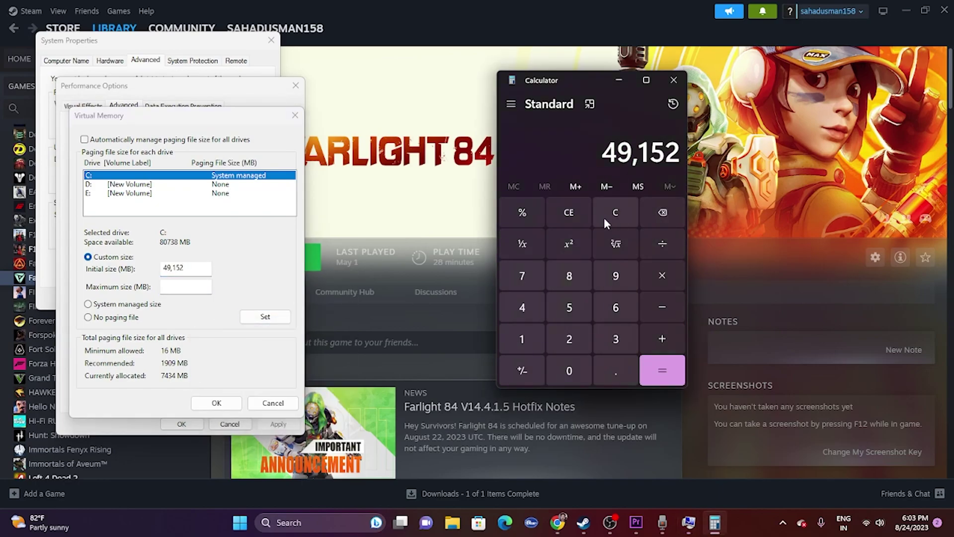
{"action": "left_click", "coordinate": [608, 216]}
{"action": "left_click", "coordinate": [617, 337]}
{"action": "key", "text": "2"}
{"action": "left_click", "coordinate": [646, 279]}
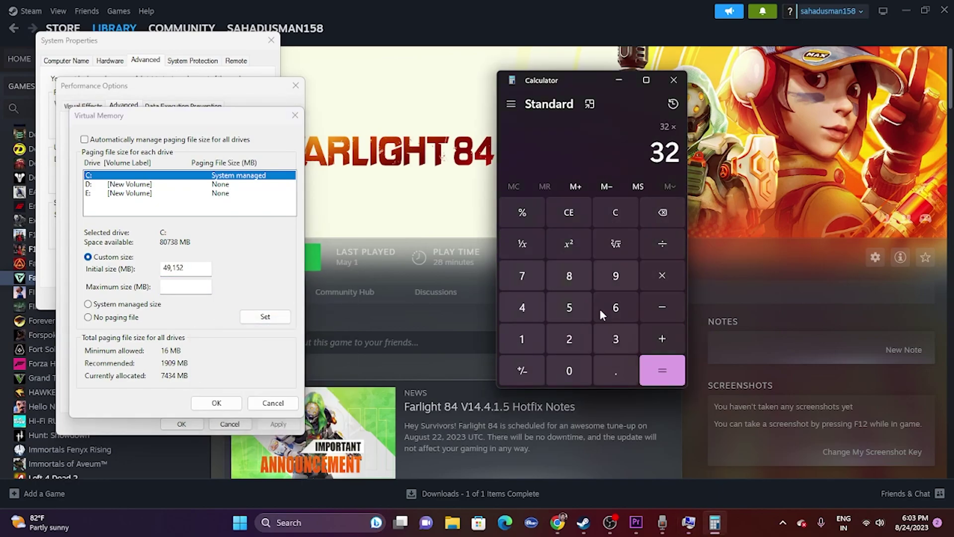
{"action": "left_click", "coordinate": [536, 333]}
{"action": "left_click", "coordinate": [569, 371]}
{"action": "left_click", "coordinate": [568, 331]}
{"action": "key", "text": "4"}
{"action": "left_click", "coordinate": [662, 275]}
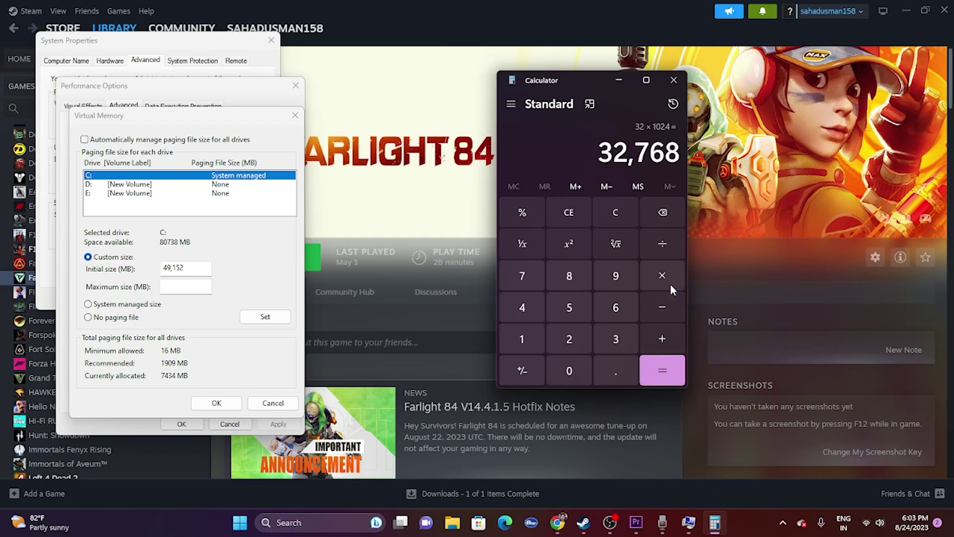
{"action": "left_click", "coordinate": [631, 338]}
{"action": "left_click", "coordinate": [662, 370]}
Paste 98,304 into drive C:'s Maximum size field.
{"action": "left_click_drag", "start_coordinate": [600, 155], "coordinate": [681, 155]}
{"action": "right_click", "coordinate": [676, 151]}
{"action": "left_click", "coordinate": [708, 165]}
{"action": "left_click", "coordinate": [171, 286]}
{"action": "right_click", "coordinate": [171, 287]}
{"action": "left_click", "coordinate": [209, 341]}
Confirm Virtual Memory, Performance Options and System Properties, then close Calculator.
{"action": "left_click", "coordinate": [216, 403]}
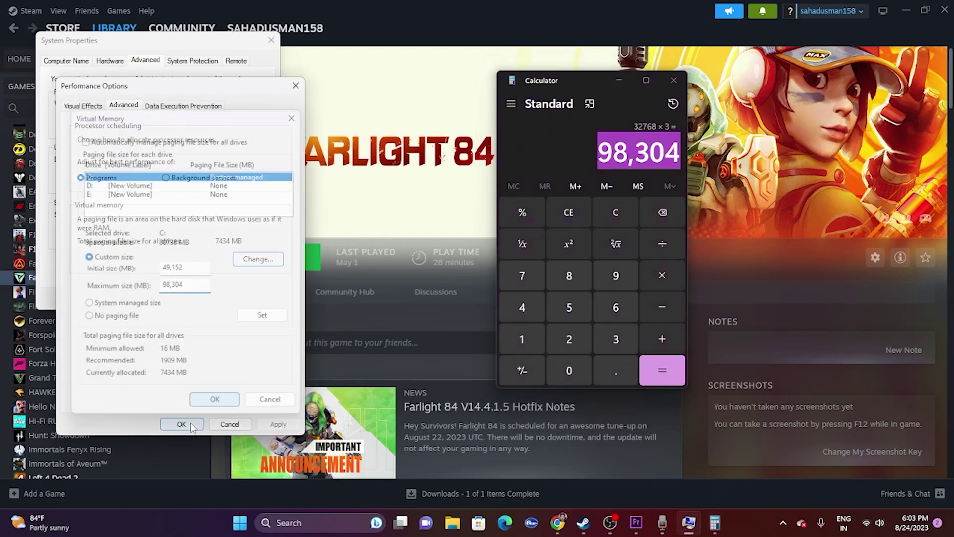
{"action": "left_click", "coordinate": [181, 424]}
{"action": "left_click", "coordinate": [271, 40]}
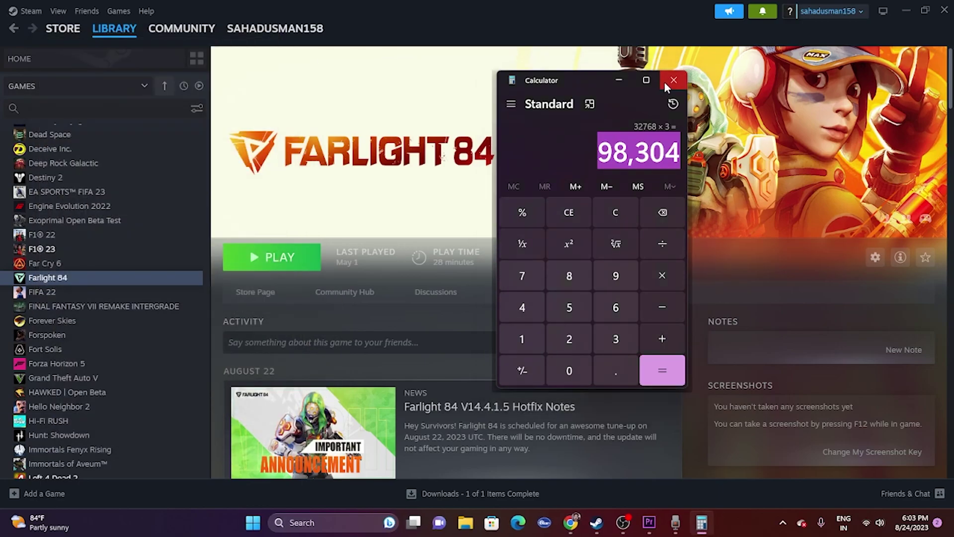
{"action": "left_click", "coordinate": [673, 80]}
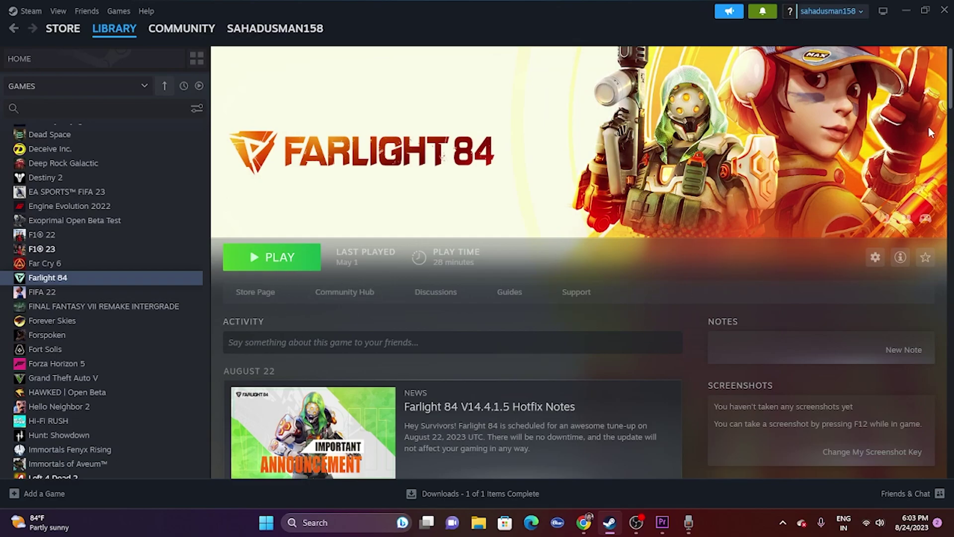
Check for updates on Settings' Windows Update page, then close Settings and bring up Chrome.
{"action": "left_click", "coordinate": [903, 11]}
{"action": "left_click", "coordinate": [337, 524]}
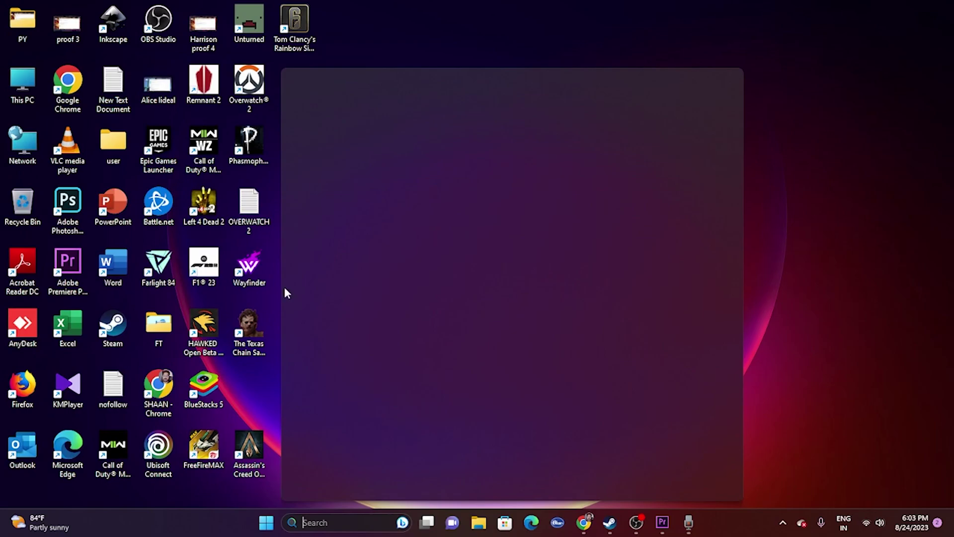
{"action": "left_click", "coordinate": [348, 341]}
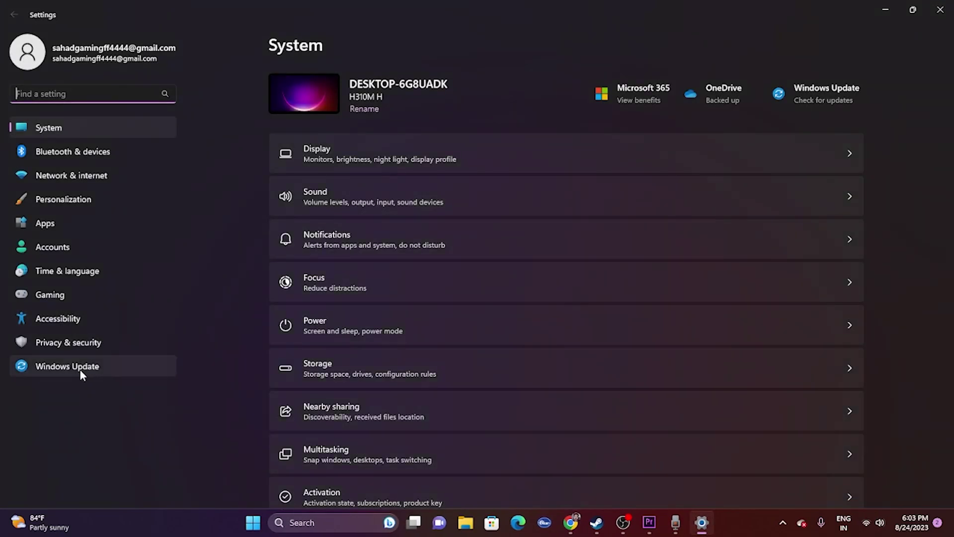
{"action": "left_click", "coordinate": [84, 368]}
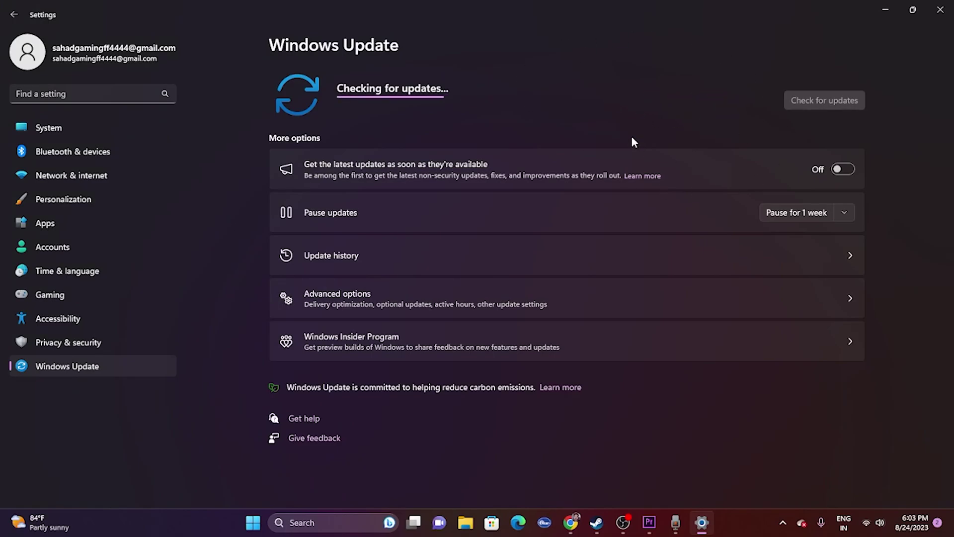
{"action": "left_click", "coordinate": [940, 9]}
{"action": "left_click", "coordinate": [584, 522]}
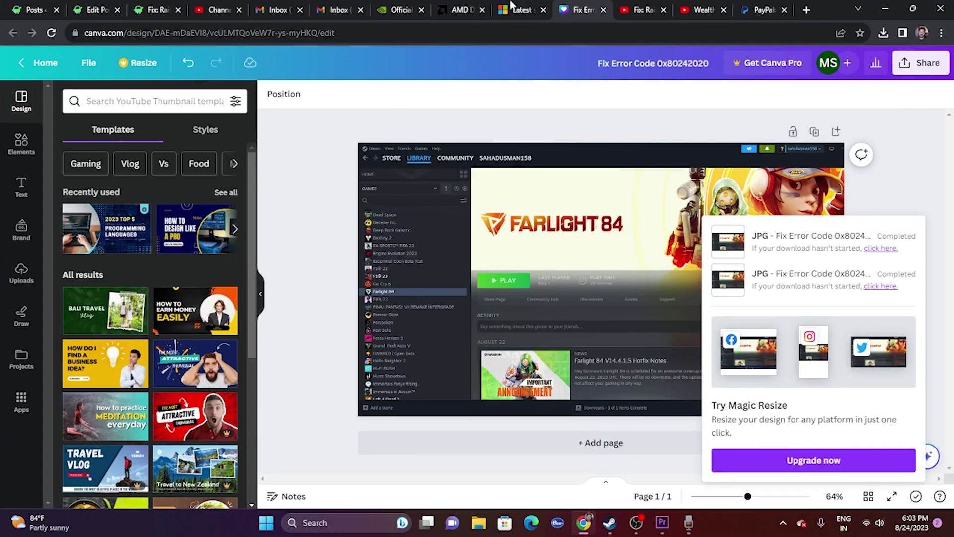
Review NVIDIA's GeForce driver results, selecting version 536.99, then move to AMD's support page.
{"action": "left_click", "coordinate": [401, 10]}
{"action": "scroll", "coordinate": [829, 205], "scroll_direction": "down", "scroll_amount": 3}
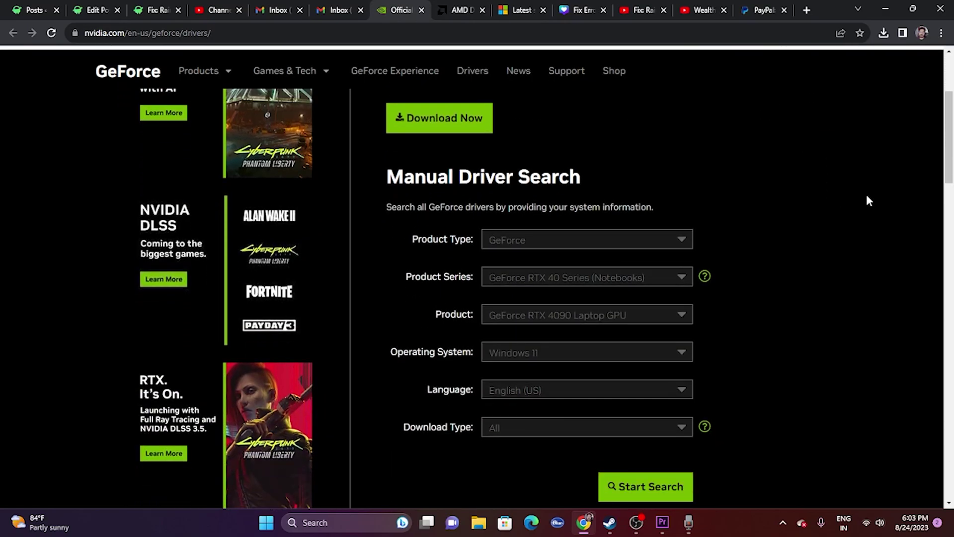
{"action": "scroll", "coordinate": [883, 188], "scroll_direction": "down", "scroll_amount": 2}
{"action": "scroll", "coordinate": [882, 187], "scroll_direction": "up", "scroll_amount": 2}
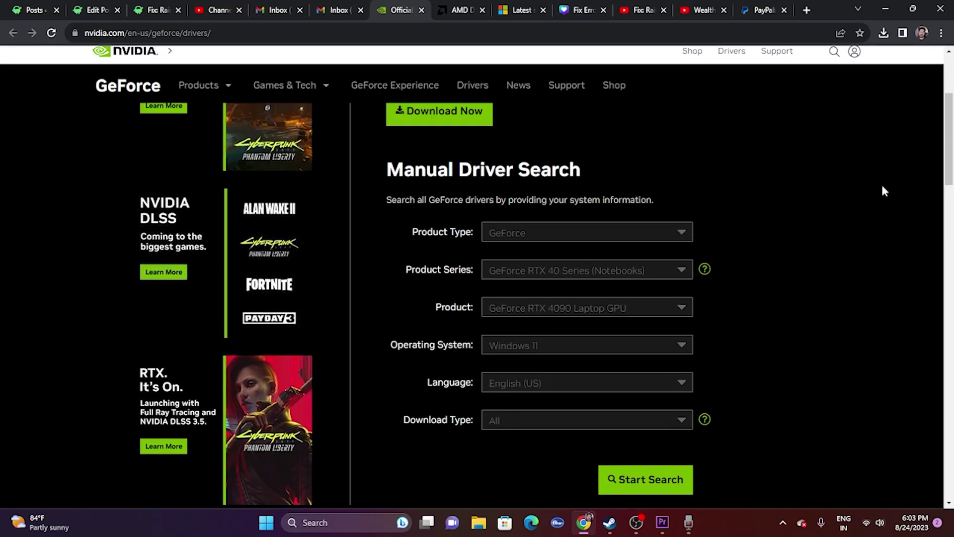
{"action": "scroll", "coordinate": [883, 187], "scroll_direction": "down", "scroll_amount": 2}
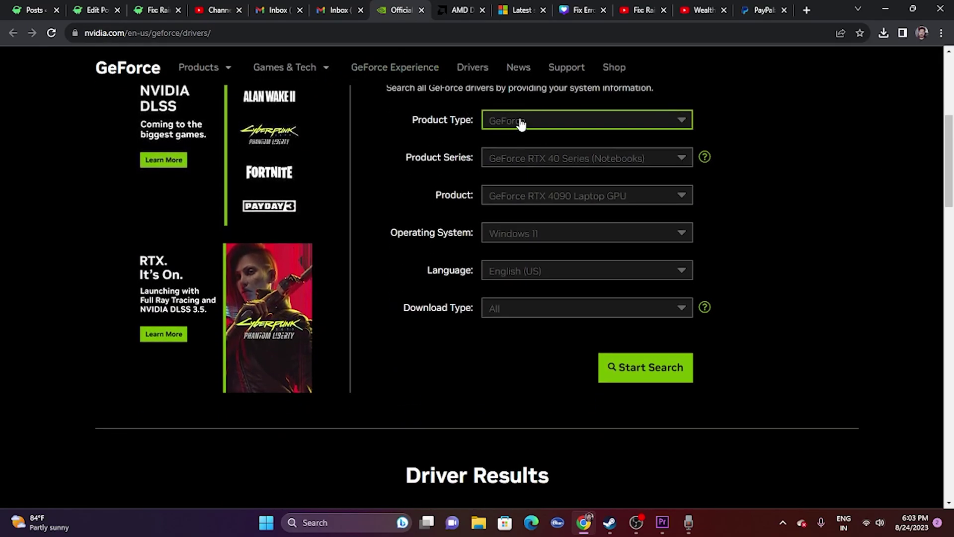
{"action": "scroll", "coordinate": [801, 219], "scroll_direction": "down", "scroll_amount": 5}
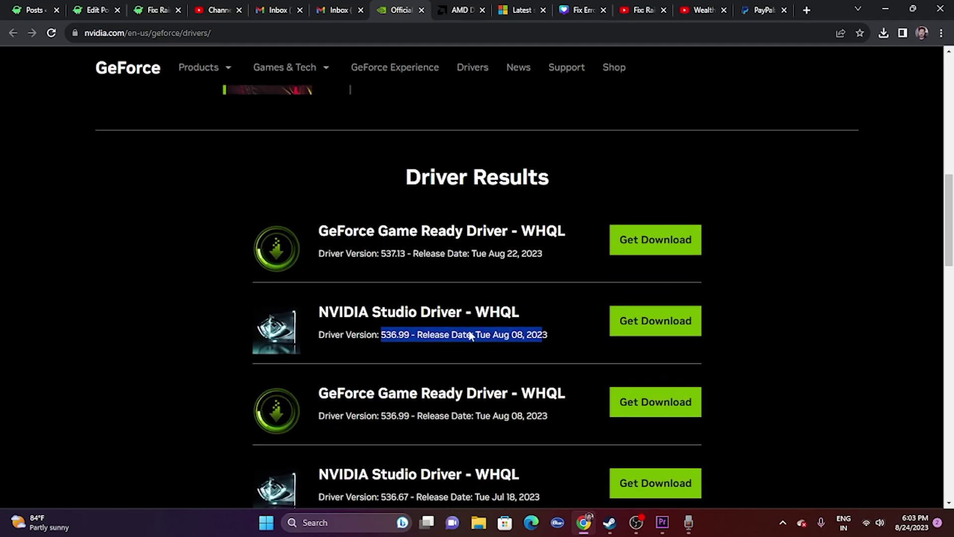
{"action": "left_click", "coordinate": [389, 334]}
{"action": "left_click_drag", "start_coordinate": [380, 335], "coordinate": [413, 333]}
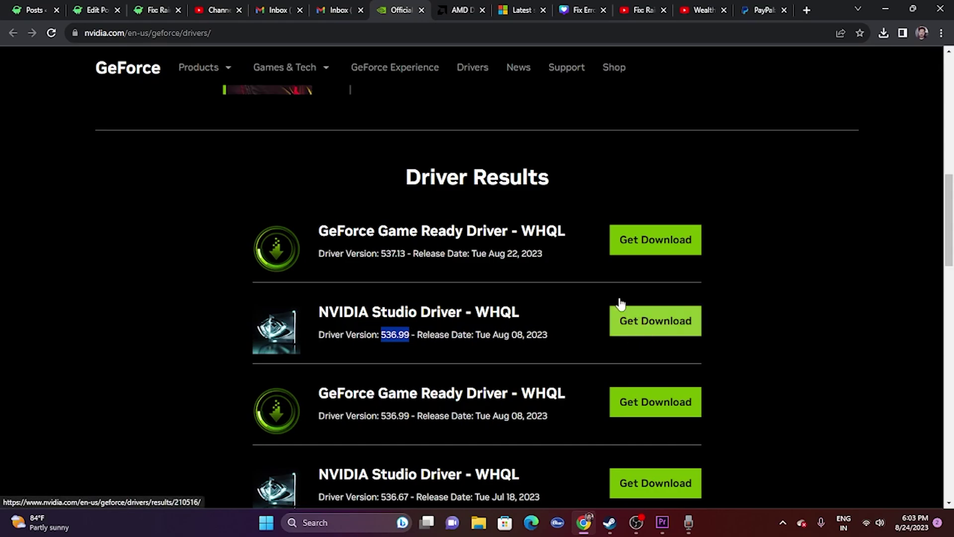
{"action": "left_click", "coordinate": [457, 10]}
{"action": "scroll", "coordinate": [492, 247], "scroll_direction": "down", "scroll_amount": 3}
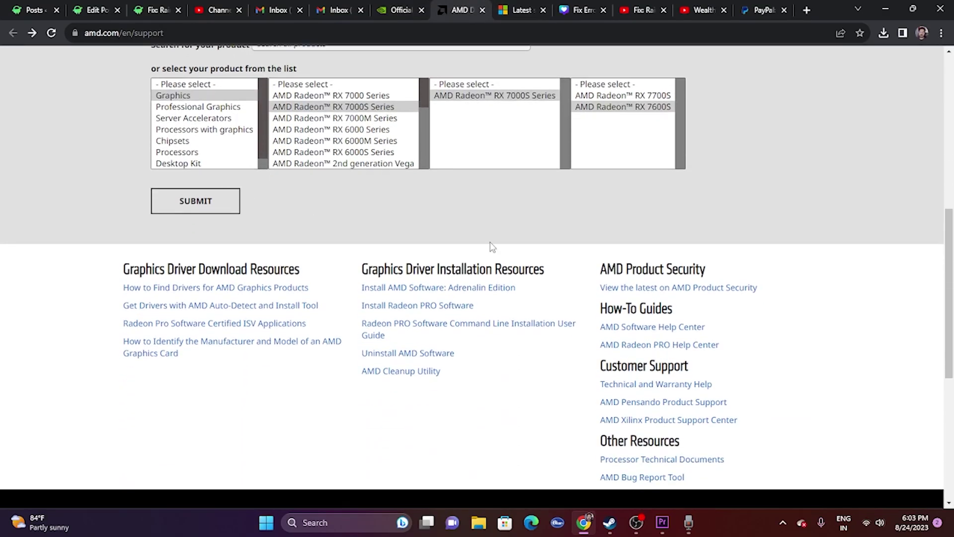
Submit the Radeon RX 7600S selection on AMD's driver support page.
{"action": "scroll", "coordinate": [492, 247], "scroll_direction": "up", "scroll_amount": 2}
{"action": "scroll", "coordinate": [636, 256], "scroll_direction": "up", "scroll_amount": 4}
{"action": "scroll", "coordinate": [637, 256], "scroll_direction": "down", "scroll_amount": 4}
{"action": "left_click", "coordinate": [195, 320]}
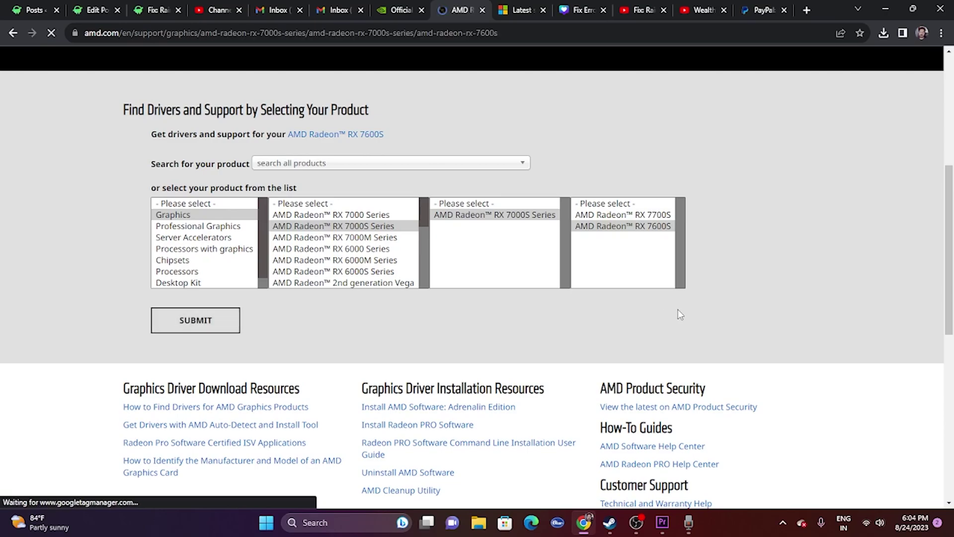
{"action": "scroll", "coordinate": [241, 270], "scroll_direction": "down", "scroll_amount": 3}
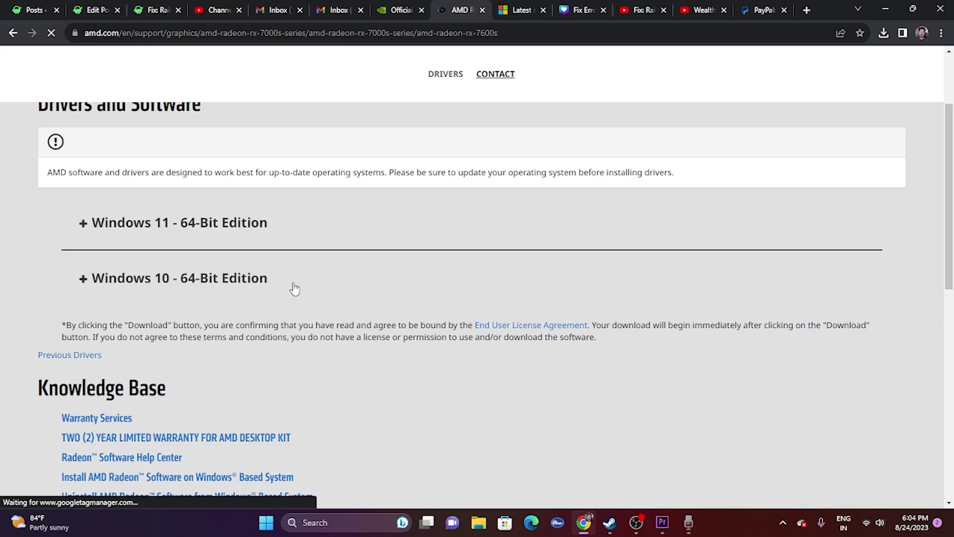
Scroll Microsoft Learn's page to the Visual C++ Redistributable 2015–2022 download links.
{"action": "left_click", "coordinate": [521, 10]}
{"action": "scroll", "coordinate": [685, 261], "scroll_direction": "down", "scroll_amount": 2}
{"action": "scroll", "coordinate": [686, 262], "scroll_direction": "up", "scroll_amount": 5}
{"action": "scroll", "coordinate": [686, 264], "scroll_direction": "up", "scroll_amount": 2}
{"action": "left_click_drag", "start_coordinate": [551, 199], "coordinate": [273, 178]}
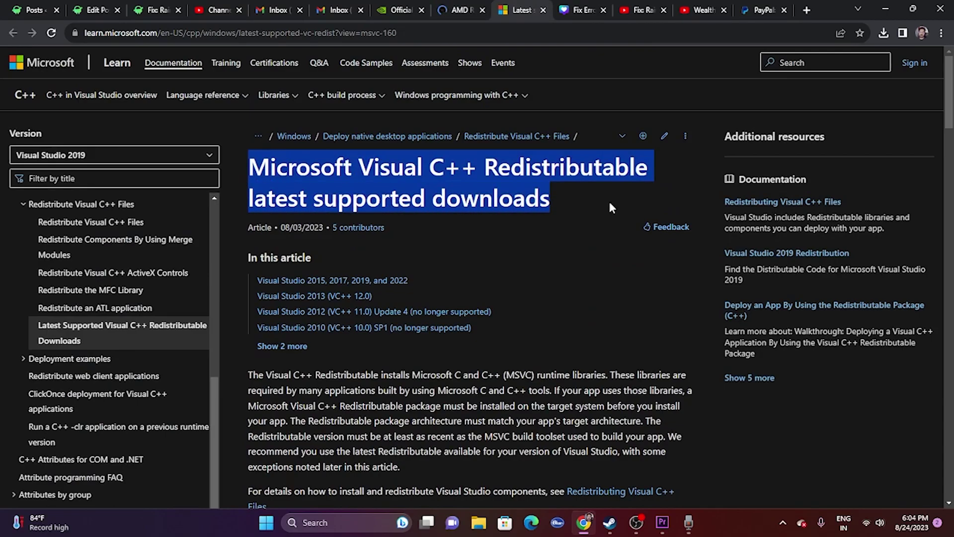
{"action": "left_click", "coordinate": [571, 201]}
{"action": "scroll", "coordinate": [557, 201], "scroll_direction": "down", "scroll_amount": 7}
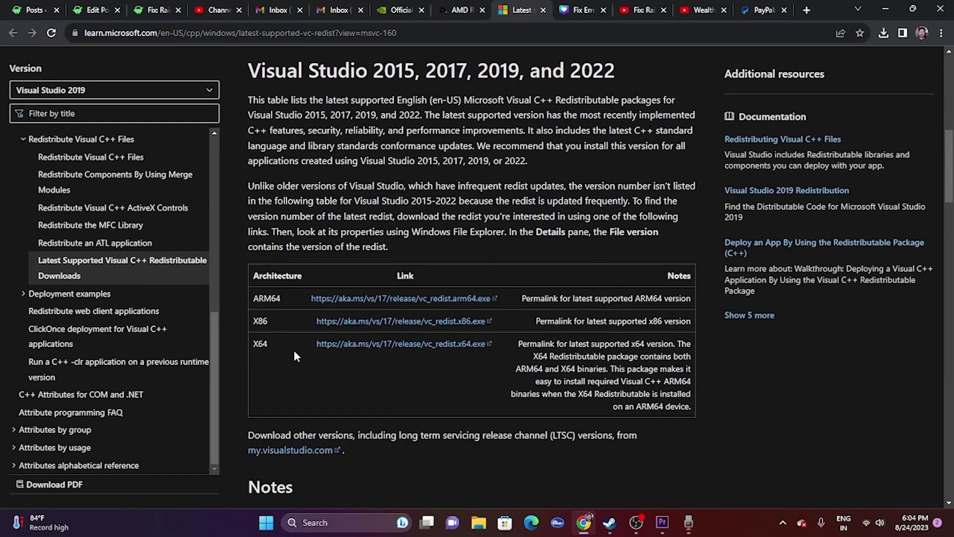